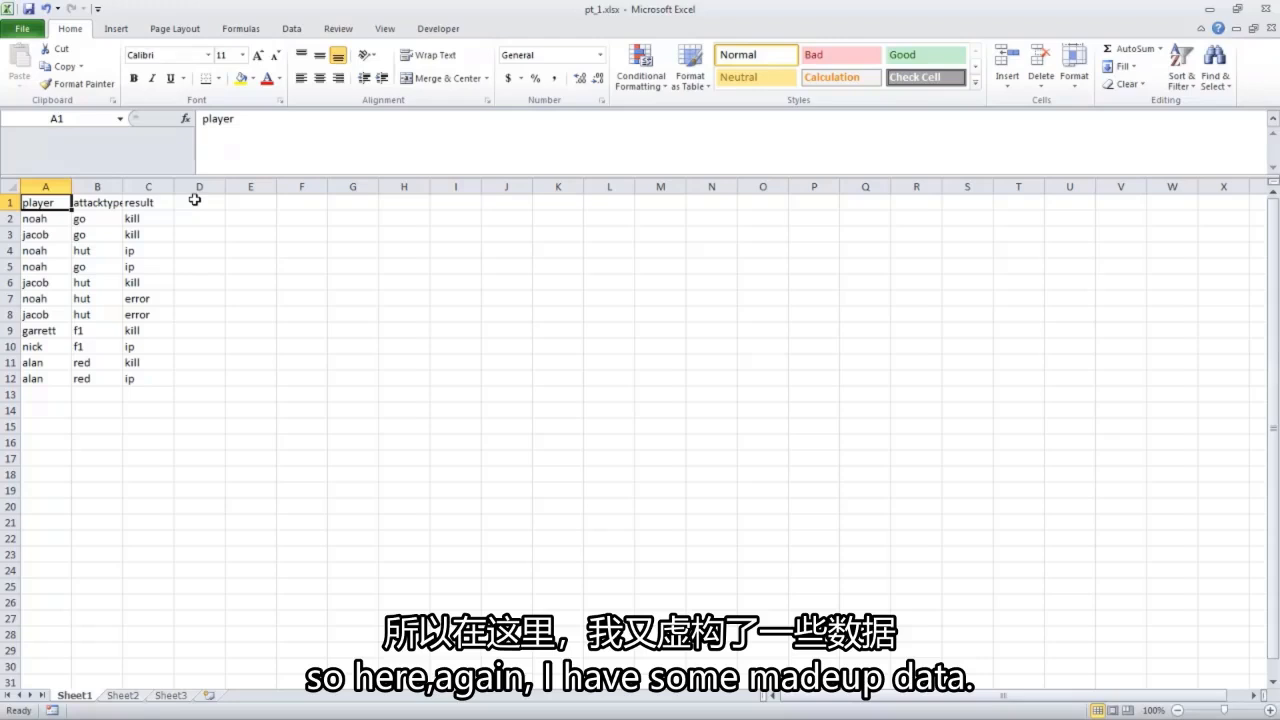
Add the column header "value" in cell D1, beside the result column.
{"action": "left_click", "coordinate": [195, 200]}
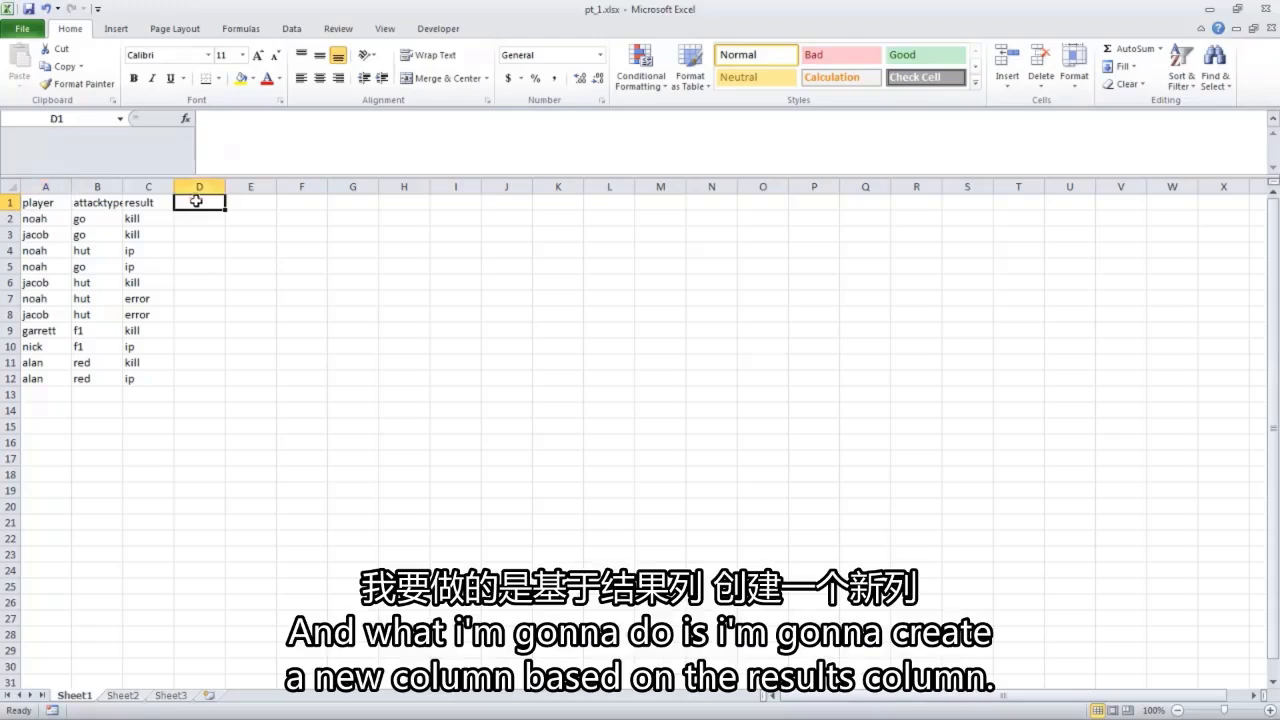
{"action": "type", "text": "value"}
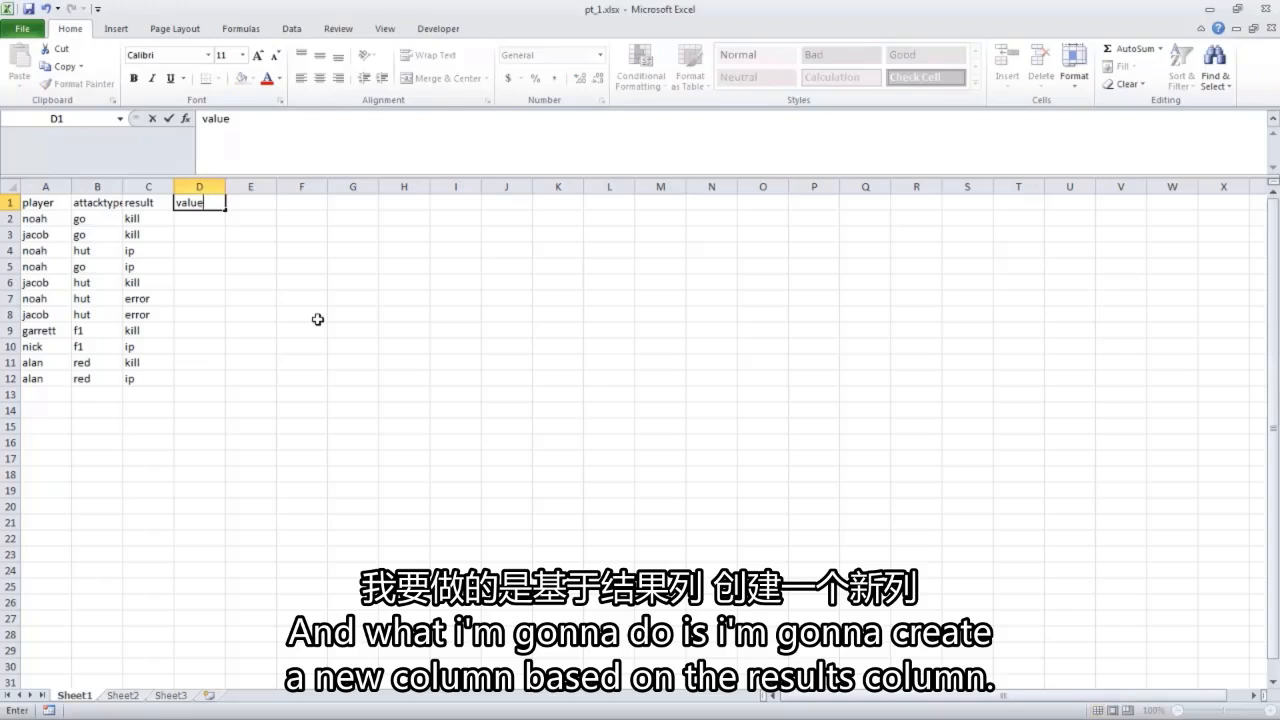
{"action": "key", "text": "Return"}
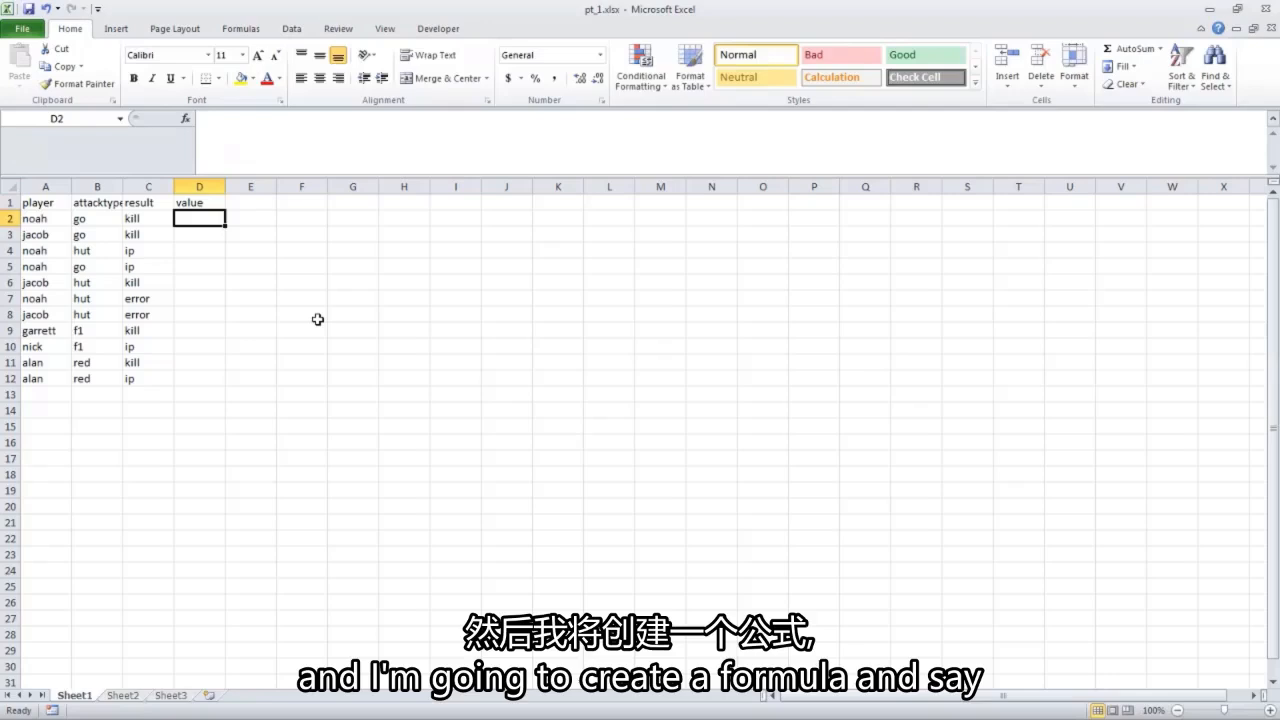
Enter the formula =IF(C2="kill",1,IF(C2="error",-1,0)) in cell D2, accepting the proposed closing-parenthesis correction.
{"action": "type", "text": "=if"}
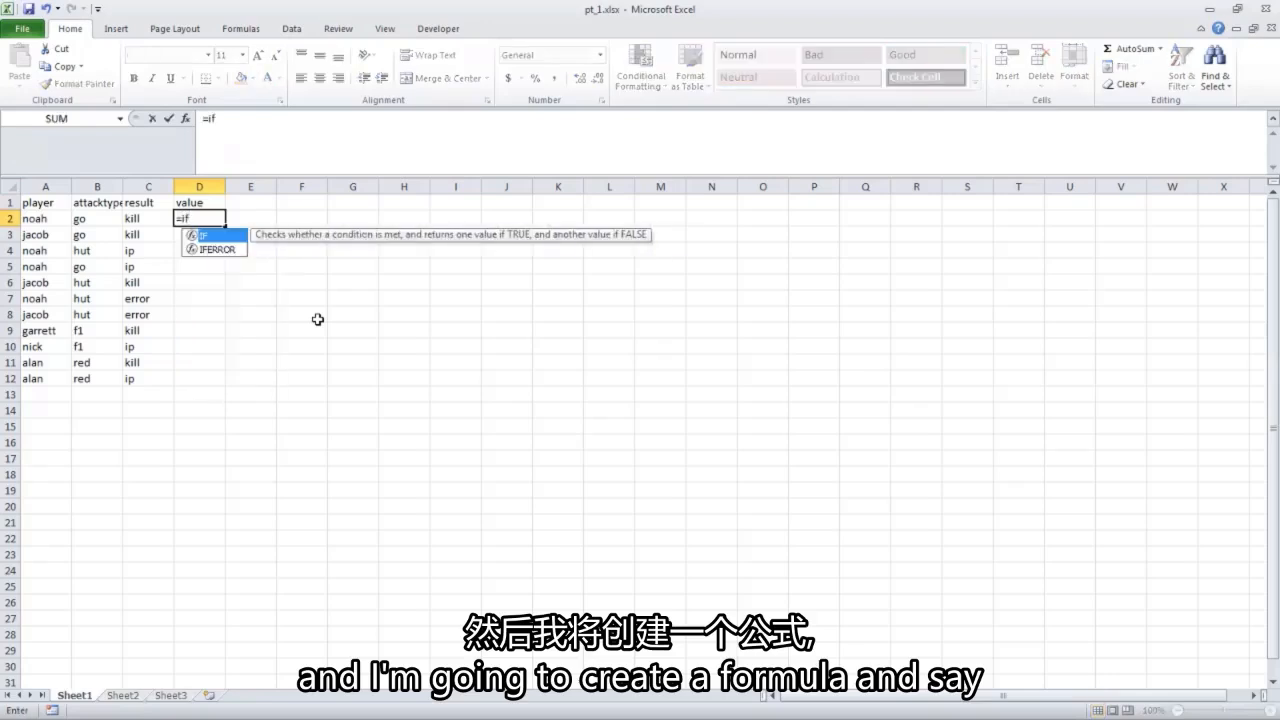
{"action": "type", "text": "("}
{"action": "key", "text": "Left"}
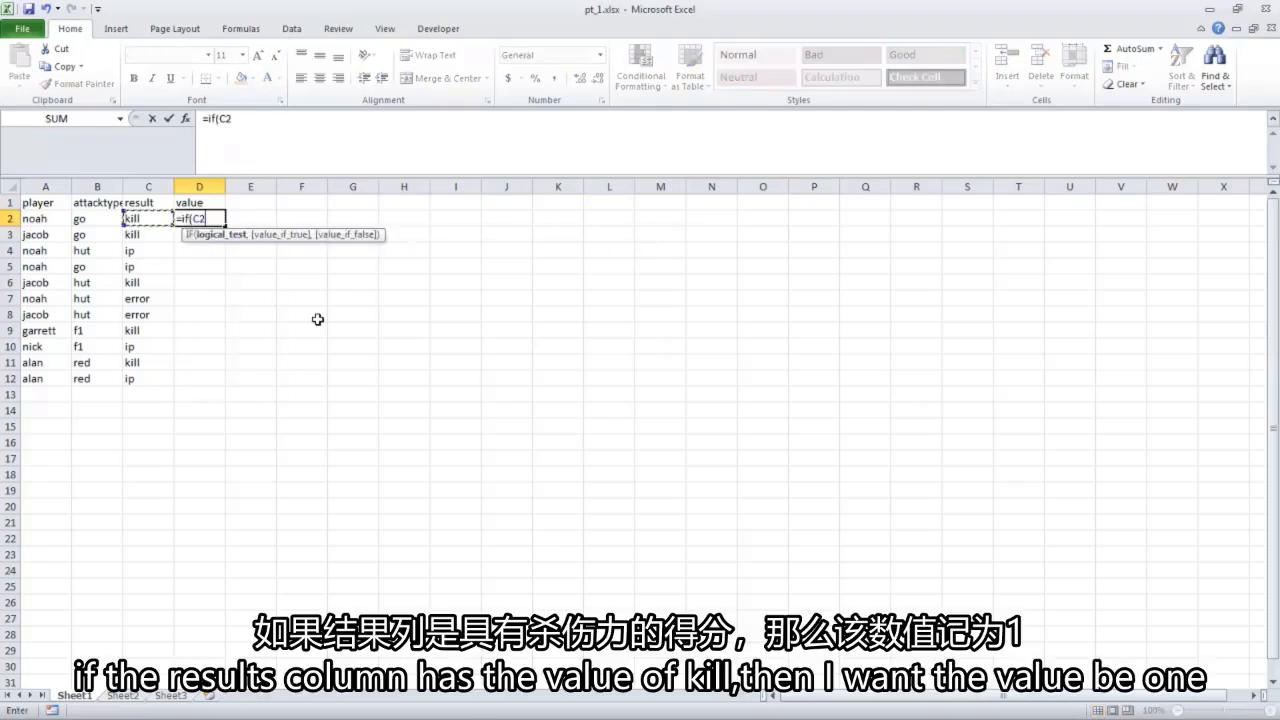
{"action": "type", "text": "=\"kill\",1"}
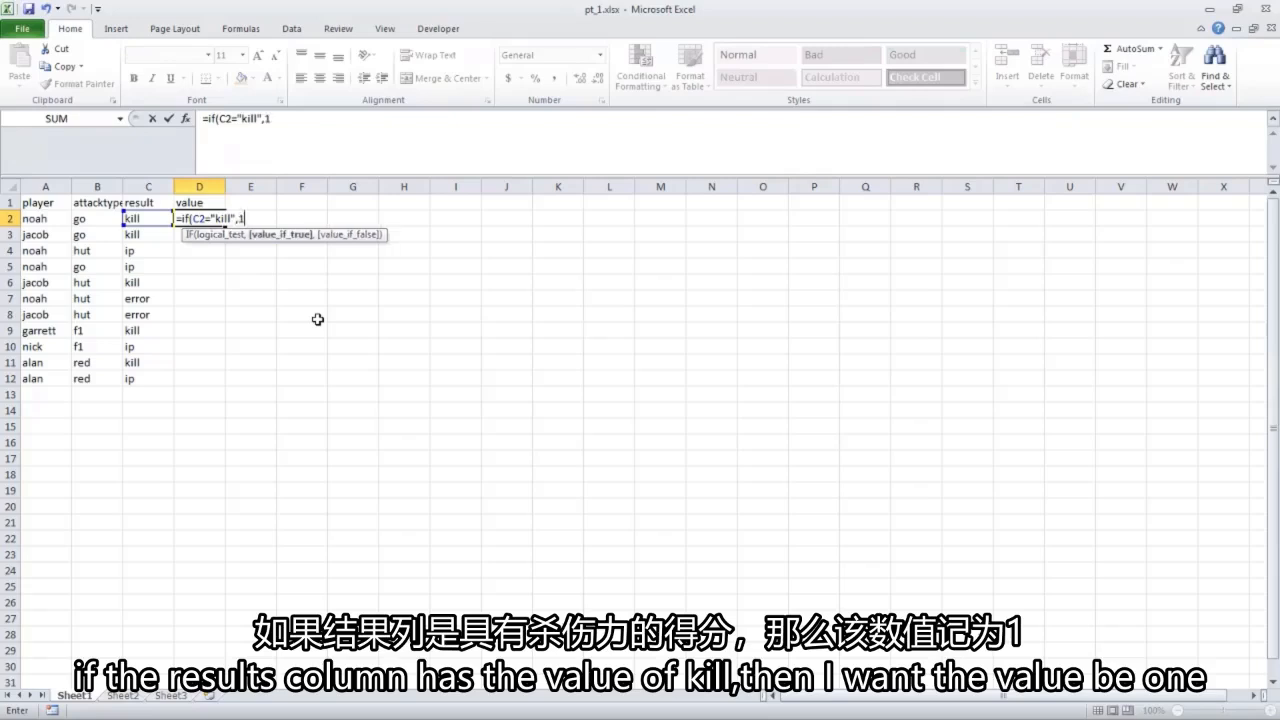
{"action": "type", "text": ",if"}
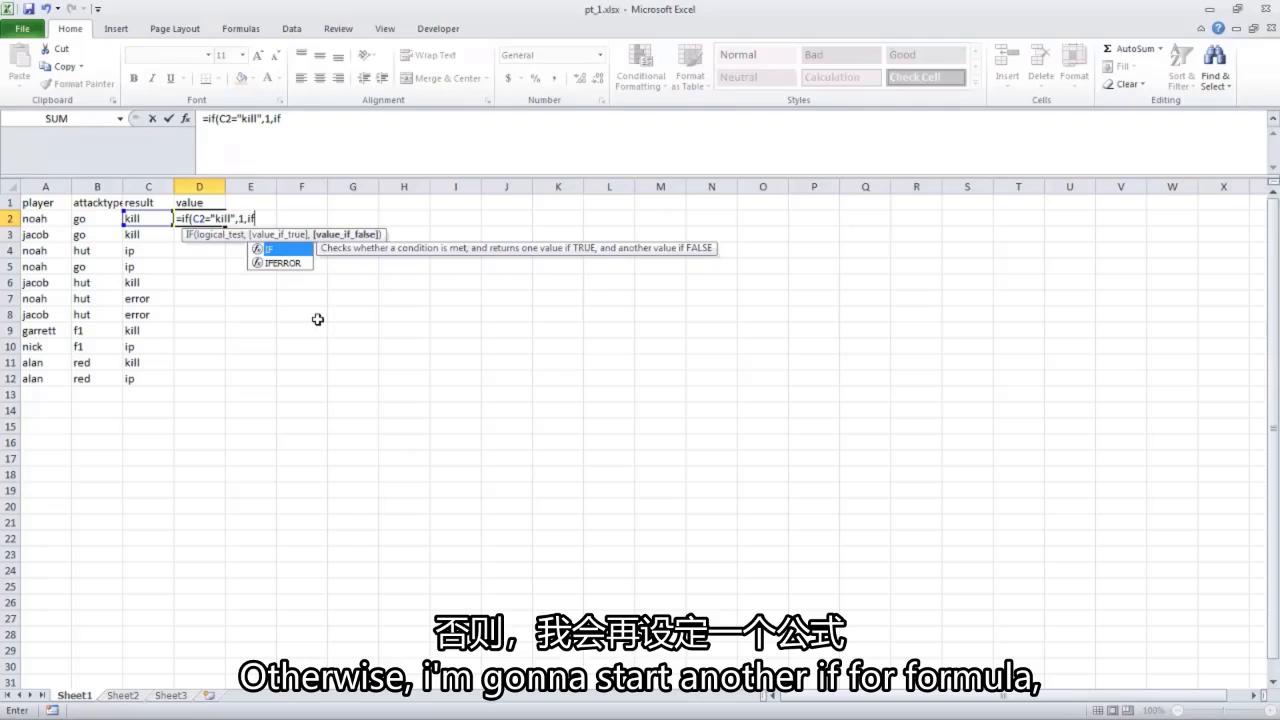
{"action": "type", "text": "("}
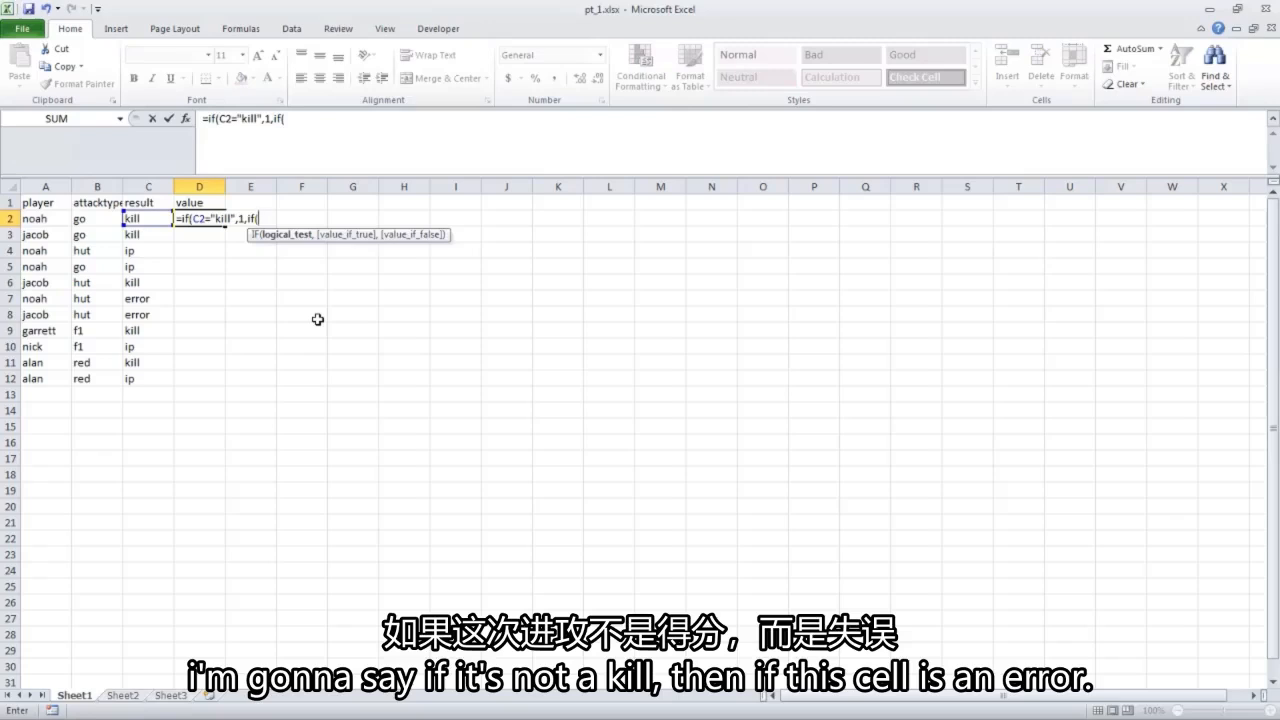
{"action": "key", "text": "Left"}
{"action": "type", "text": "=\"error\","}
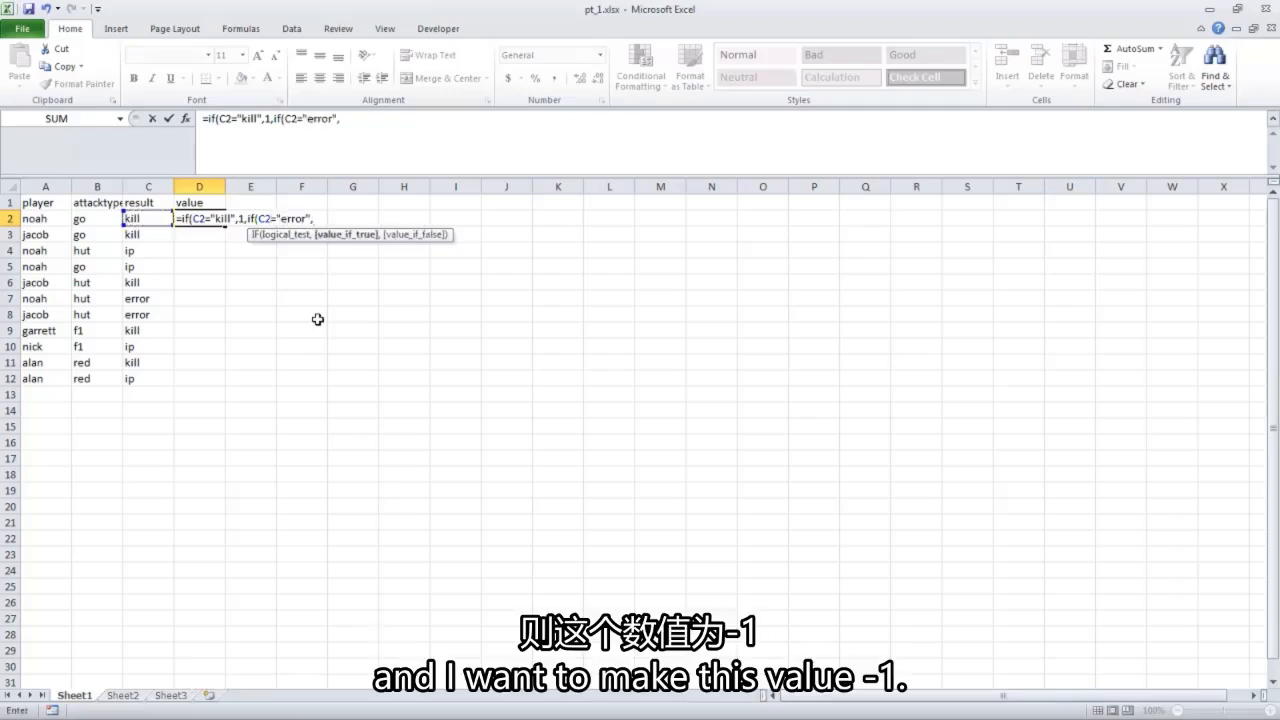
{"action": "type", "text": "-1,"}
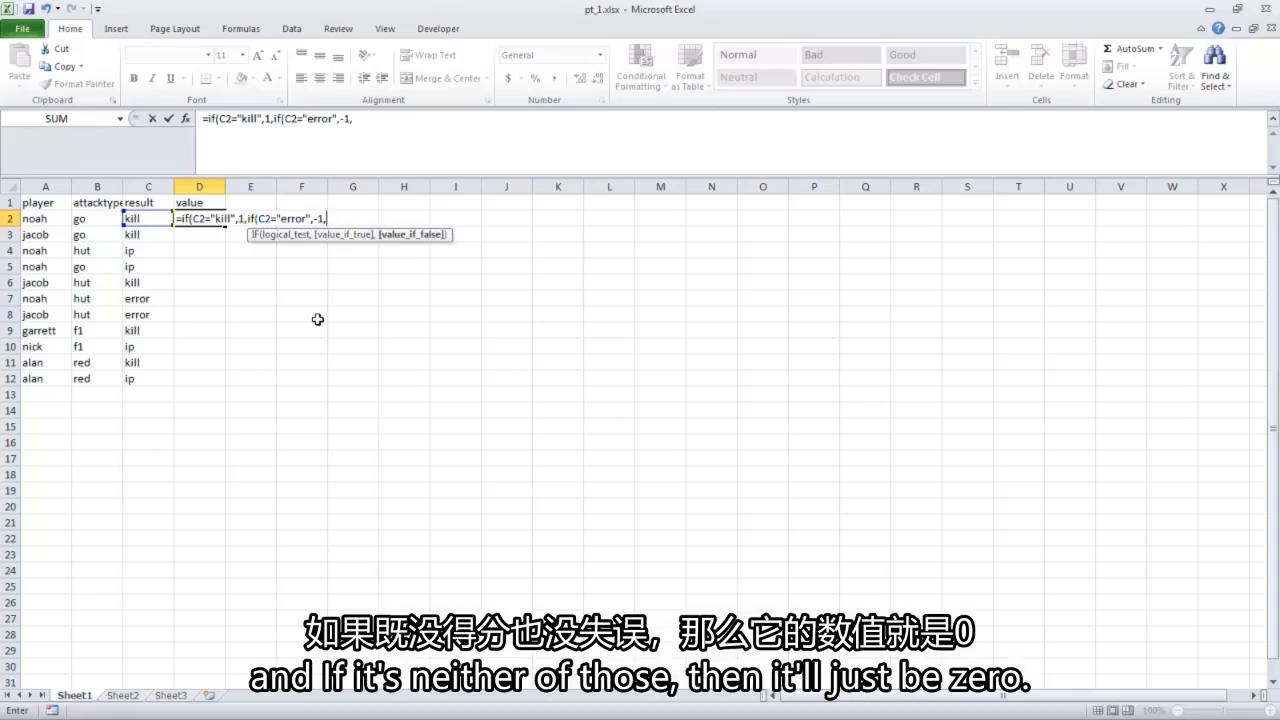
{"action": "type", "text": "0)"}
{"action": "key", "text": "Return"}
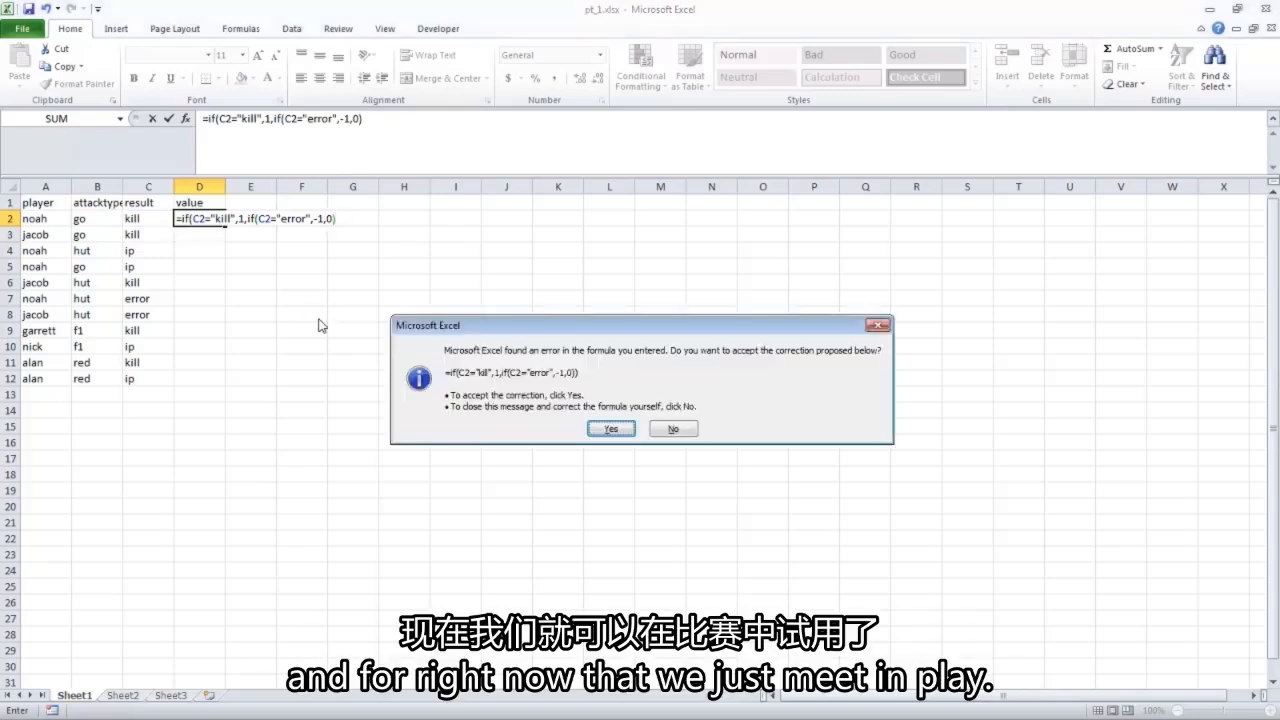
{"action": "left_click", "coordinate": [613, 429]}
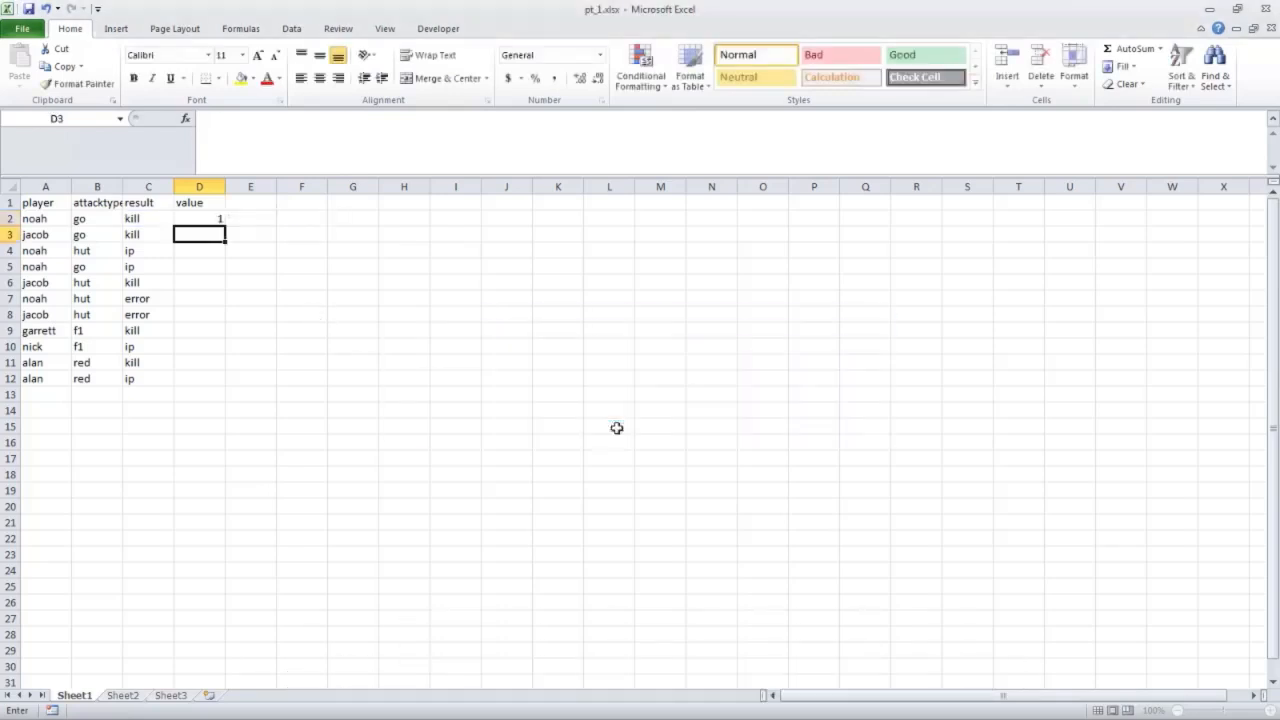
Copy the D2 formula down the value column through D12 and return to cell A1.
{"action": "key", "text": "Up"}
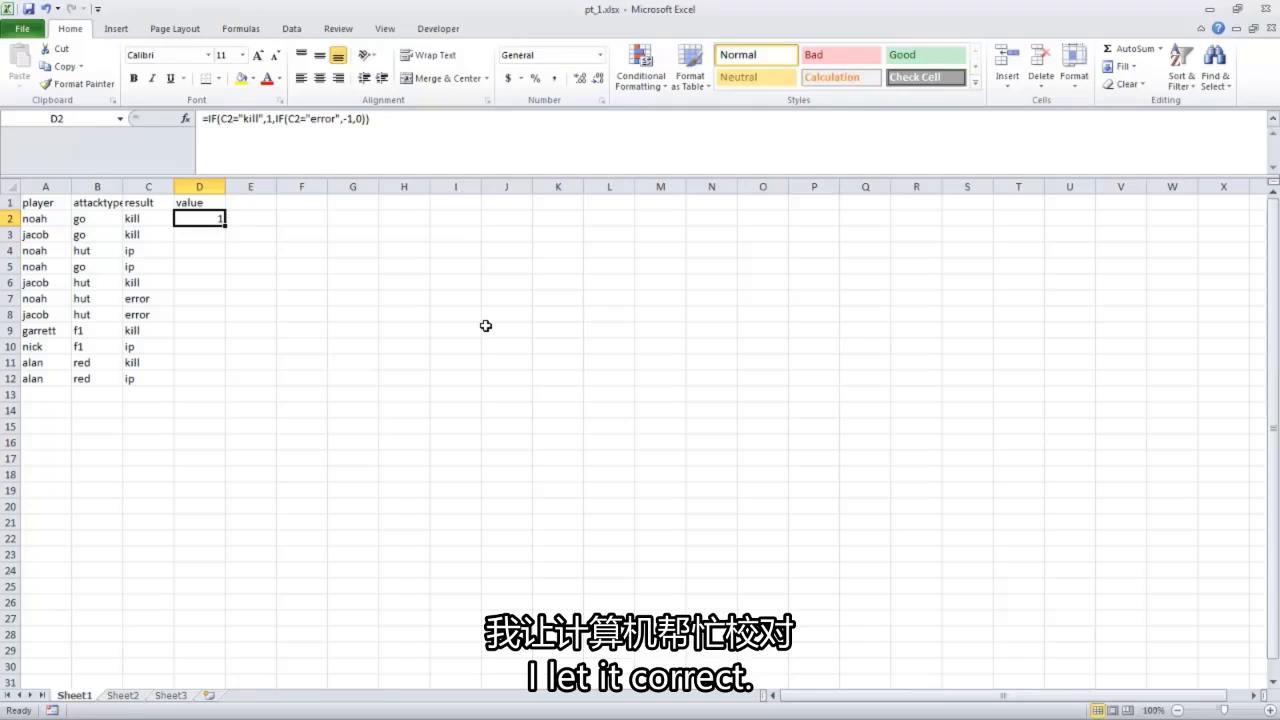
{"action": "key", "text": "ctrl+c"}
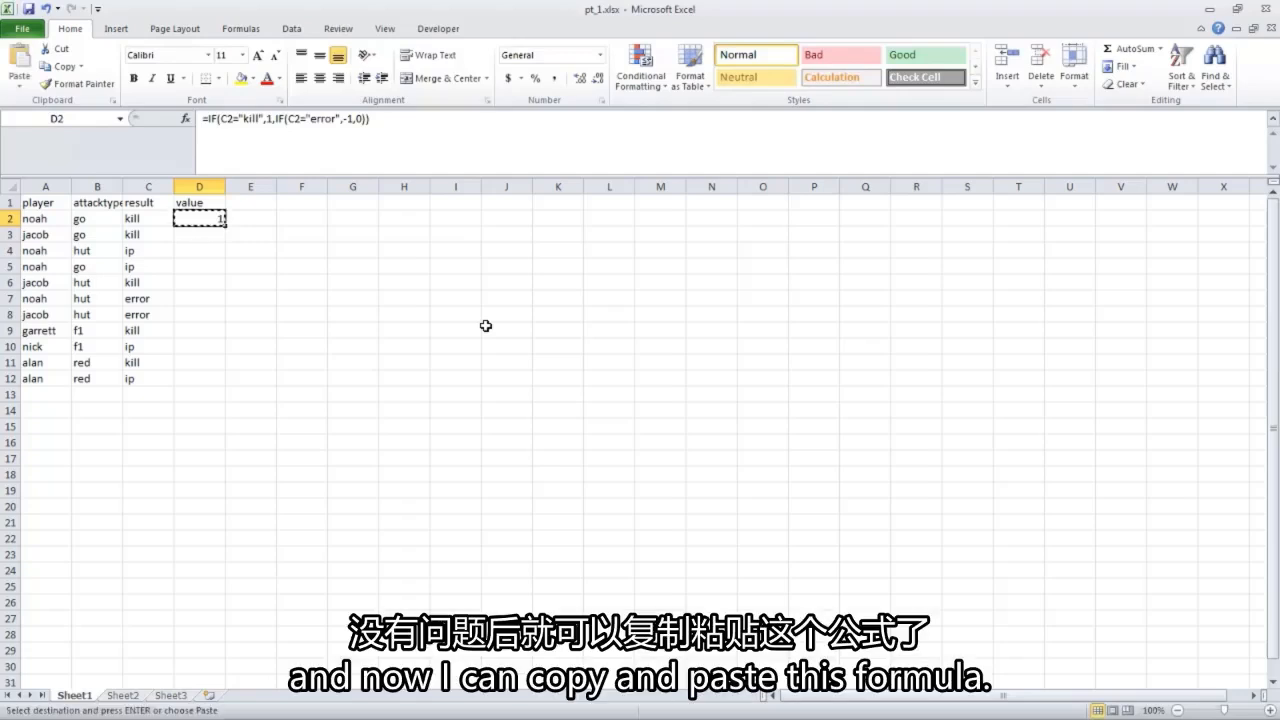
{"action": "key", "text": "shift+Down"}
{"action": "key", "text": "shift+Down"}
{"action": "key", "text": "shift+Down"}
{"action": "key", "text": "shift+Down"}
{"action": "key", "text": "shift+Down"}
{"action": "key", "text": "shift+Down"}
{"action": "key", "text": "shift+Down"}
{"action": "key", "text": "shift+Down"}
{"action": "key", "text": "shift+Down"}
{"action": "key", "text": "shift+Down"}
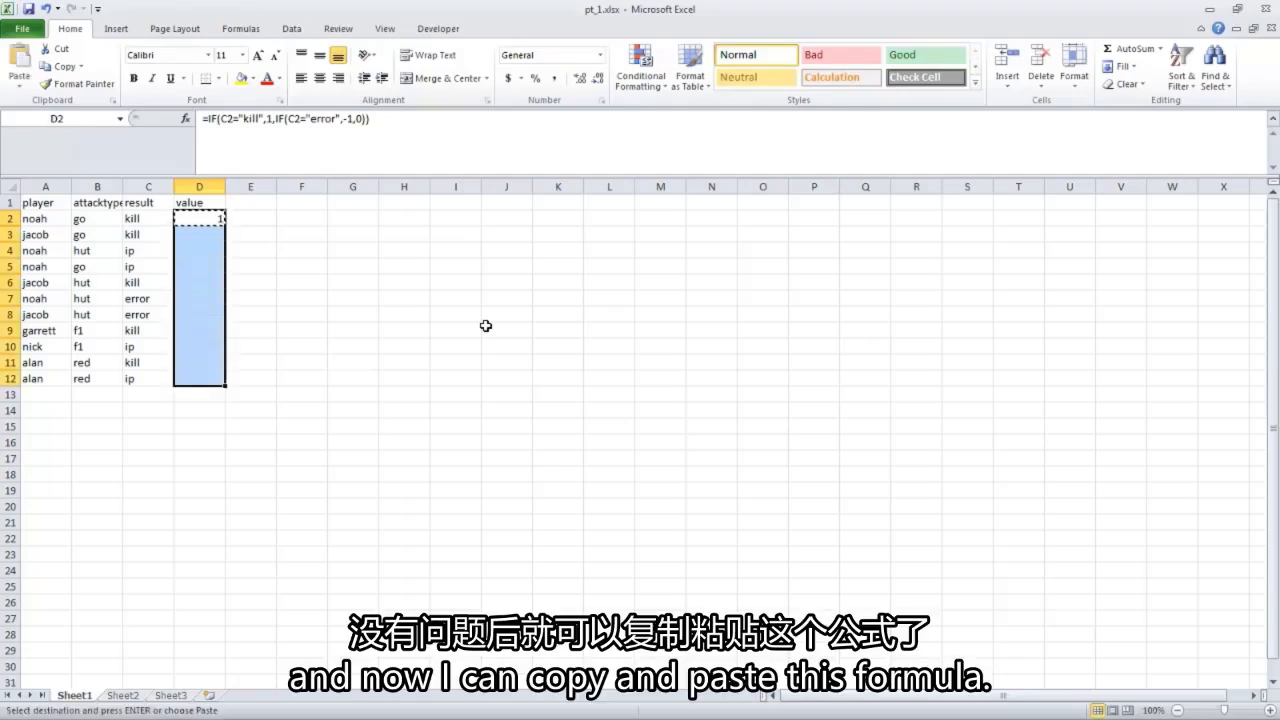
{"action": "key", "text": "ctrl+v"}
{"action": "key", "text": "Escape"}
{"action": "key", "text": "ctrl+Home"}
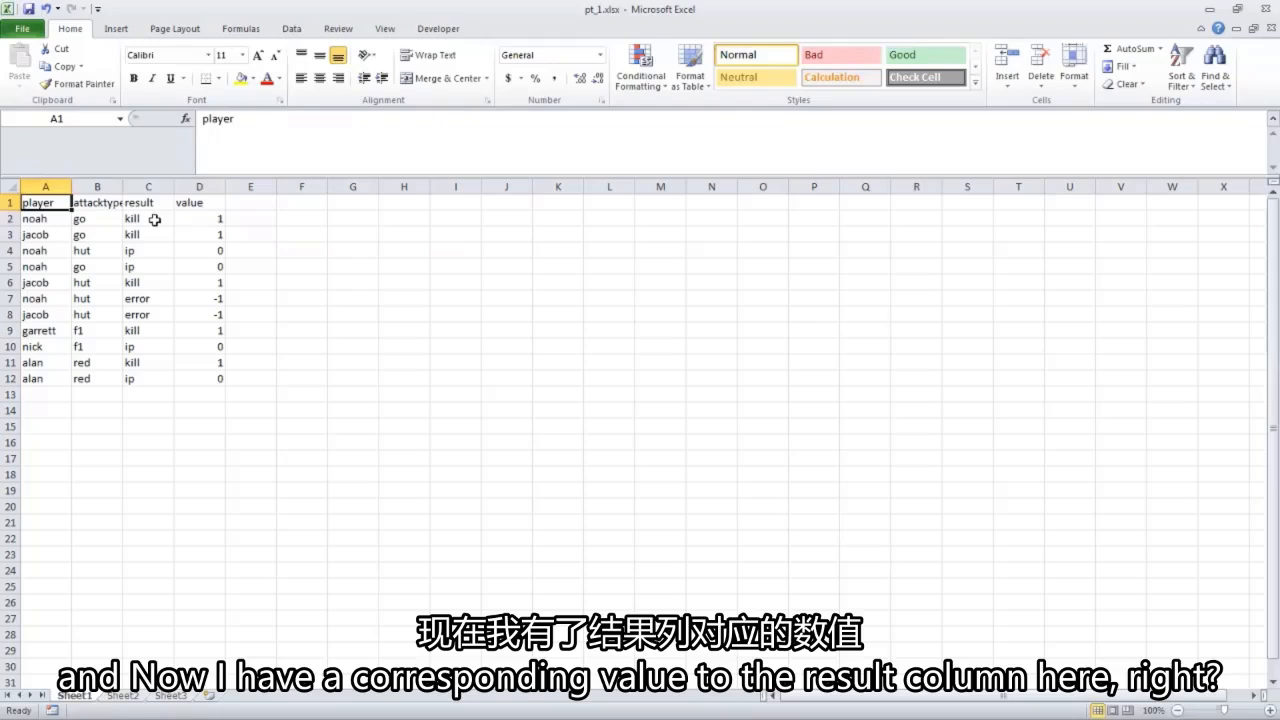
Compare the value column with the result column for sample kill, ip and error rows.
{"action": "left_click", "coordinate": [214, 219]}
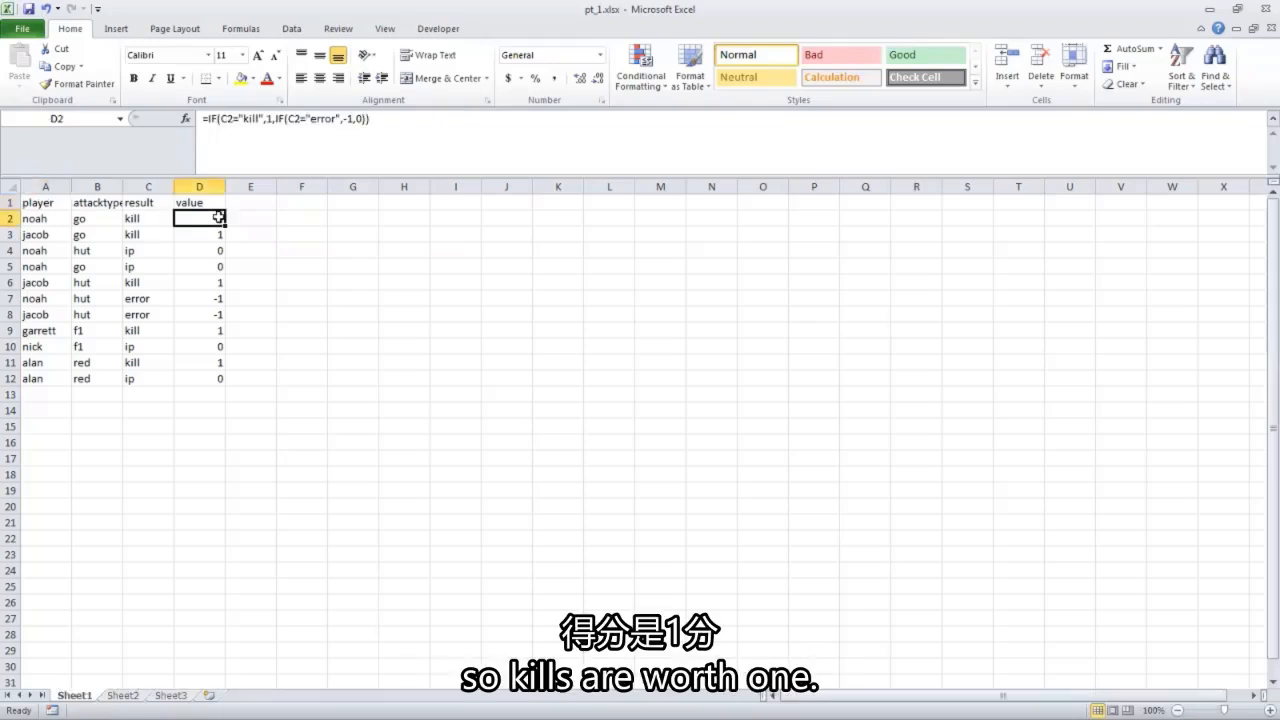
{"action": "left_click", "coordinate": [150, 251]}
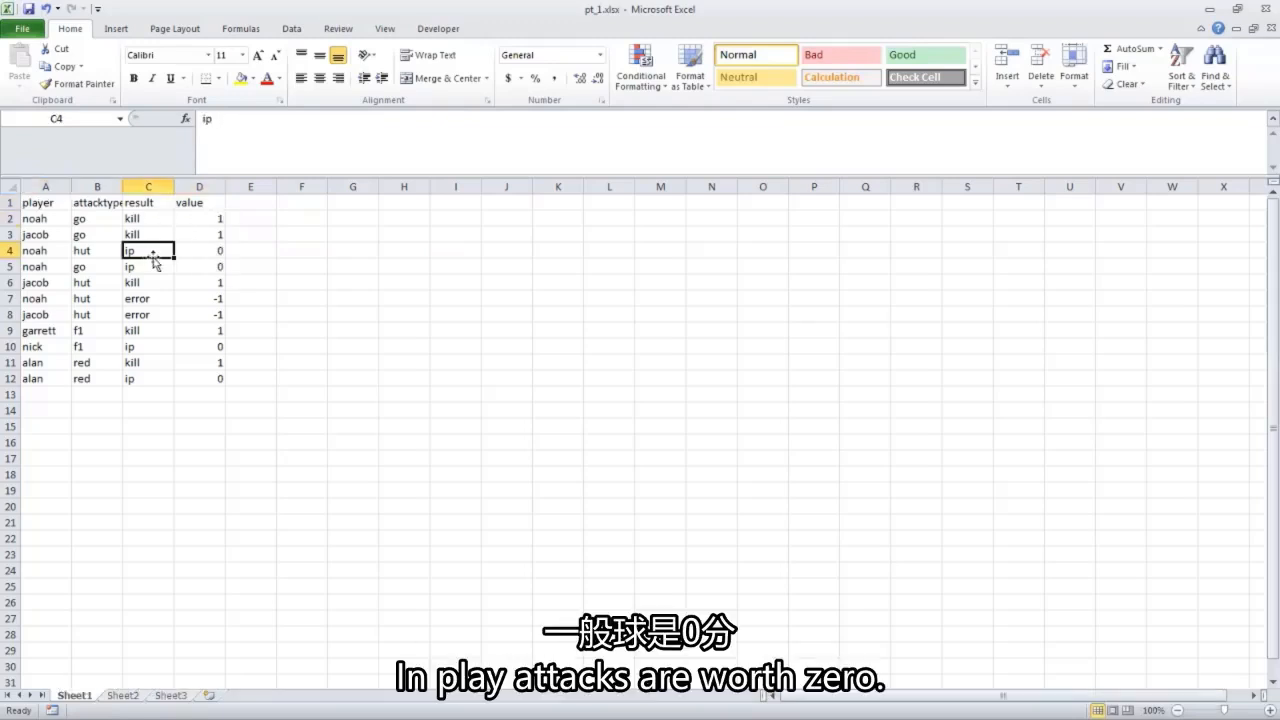
{"action": "left_click", "coordinate": [218, 251]}
{"action": "left_click", "coordinate": [150, 298]}
{"action": "left_click", "coordinate": [200, 297]}
Add a new record in row 13 with a player's first name, attack type "go" and result "kill".
{"action": "left_click", "coordinate": [145, 395]}
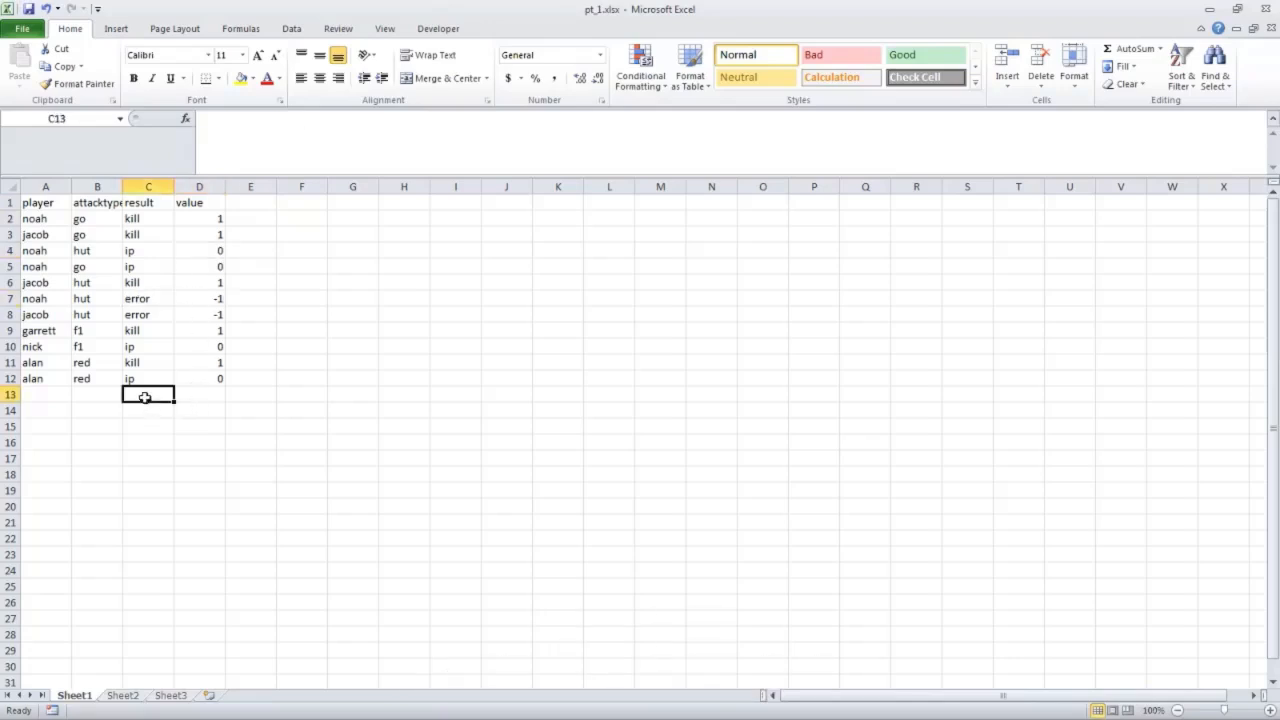
{"action": "key", "text": "Left"}
{"action": "key", "text": "Left"}
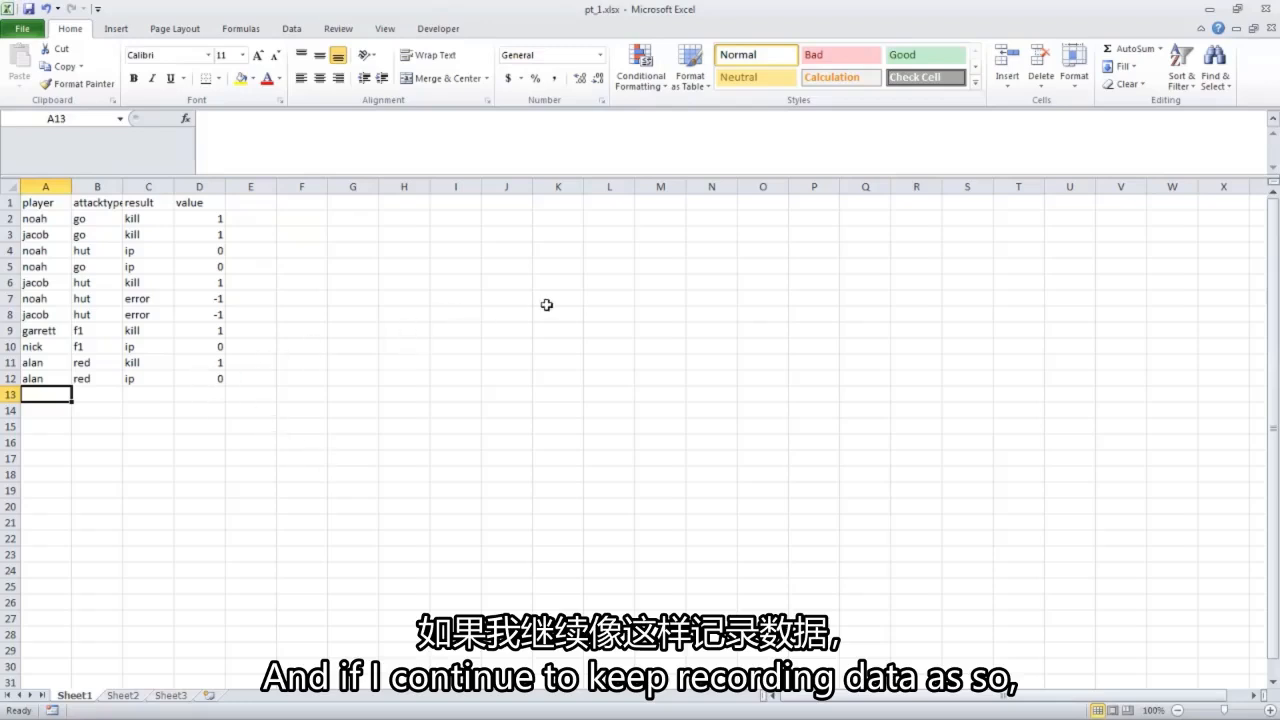
{"action": "type", "text": "owen"}
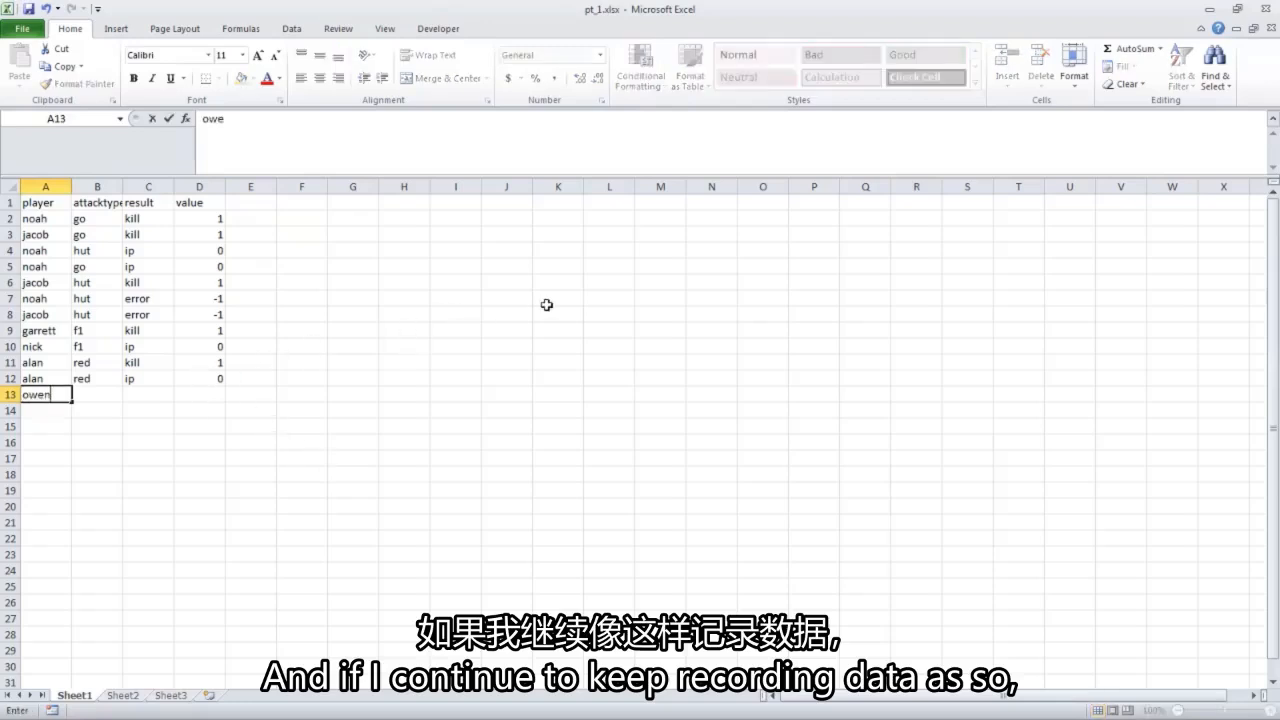
{"action": "key", "text": "Tab"}
{"action": "type", "text": "go"}
{"action": "key", "text": "Tab"}
{"action": "type", "text": "kill"}
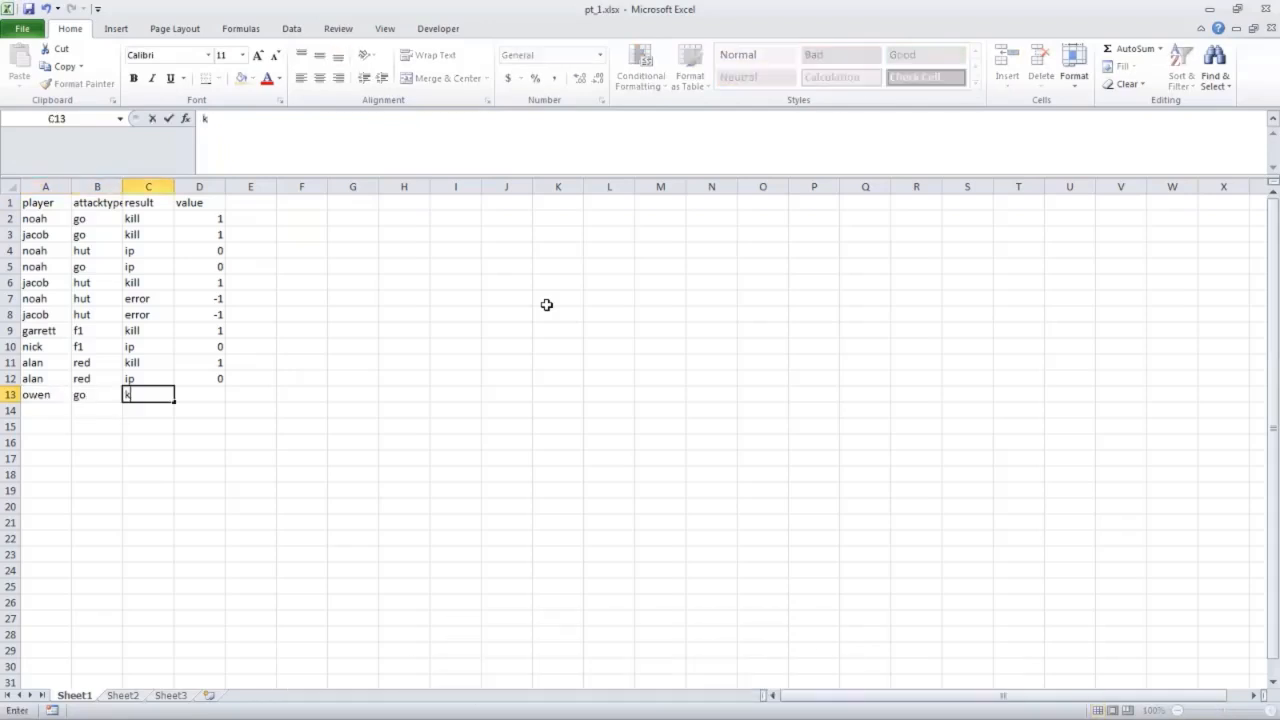
{"action": "key", "text": "Down"}
Examine the formulas in the value column from D2 down to the new row's cell D13.
{"action": "key", "text": "Right"}
{"action": "key", "text": "Up"}
{"action": "key", "text": "Up"}
{"action": "key", "text": "Up"}
{"action": "key", "text": "Up"}
{"action": "key", "text": "Up"}
{"action": "key", "text": "Up"}
{"action": "key", "text": "Up"}
{"action": "key", "text": "Up"}
{"action": "key", "text": "Up"}
{"action": "key", "text": "Up"}
{"action": "key", "text": "Up"}
{"action": "key", "text": "Up"}
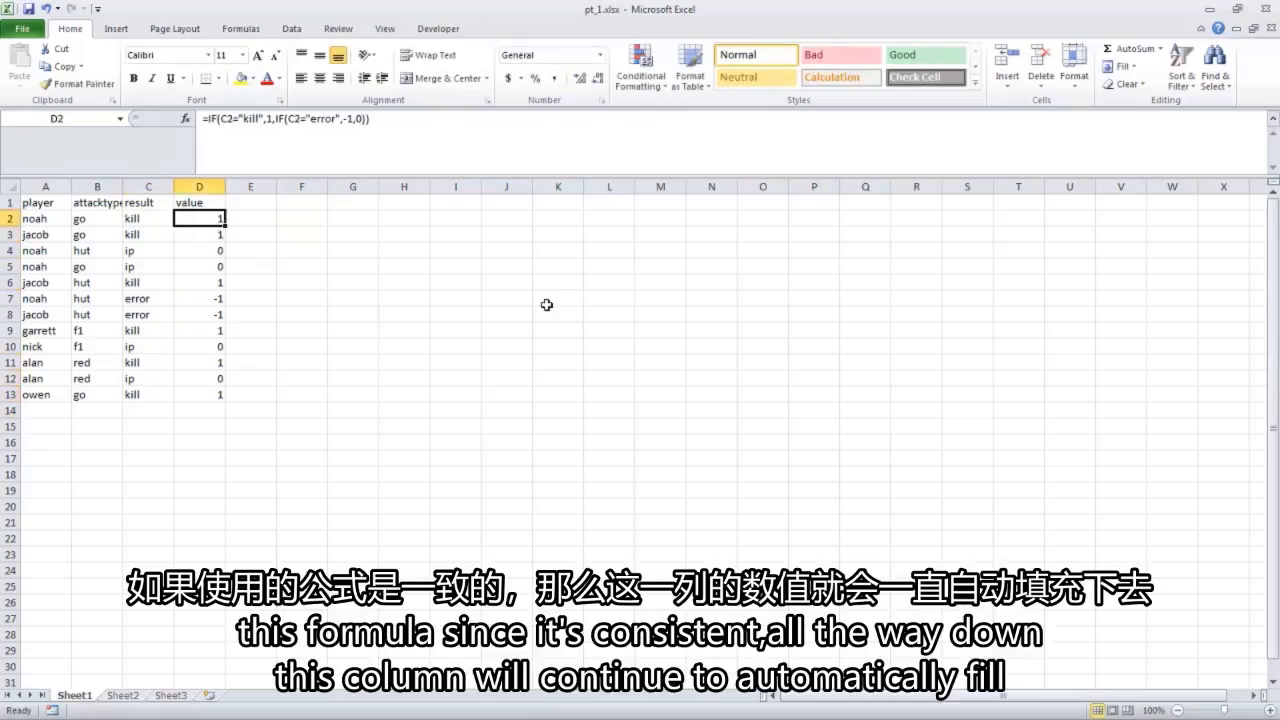
{"action": "key", "text": "Down"}
{"action": "key", "text": "Down"}
{"action": "key", "text": "Down"}
{"action": "key", "text": "Down"}
{"action": "key", "text": "Down"}
{"action": "key", "text": "Down"}
{"action": "key", "text": "Down"}
{"action": "key", "text": "Down"}
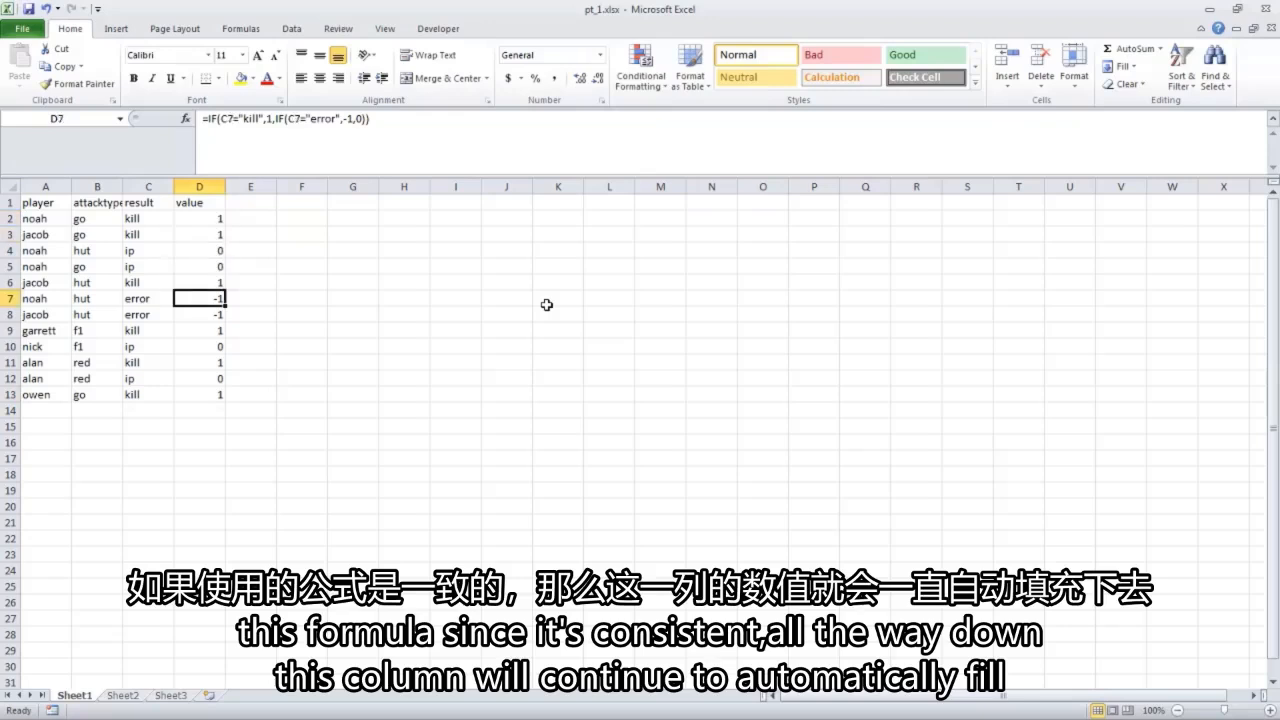
{"action": "key", "text": "Down"}
{"action": "key", "text": "Down"}
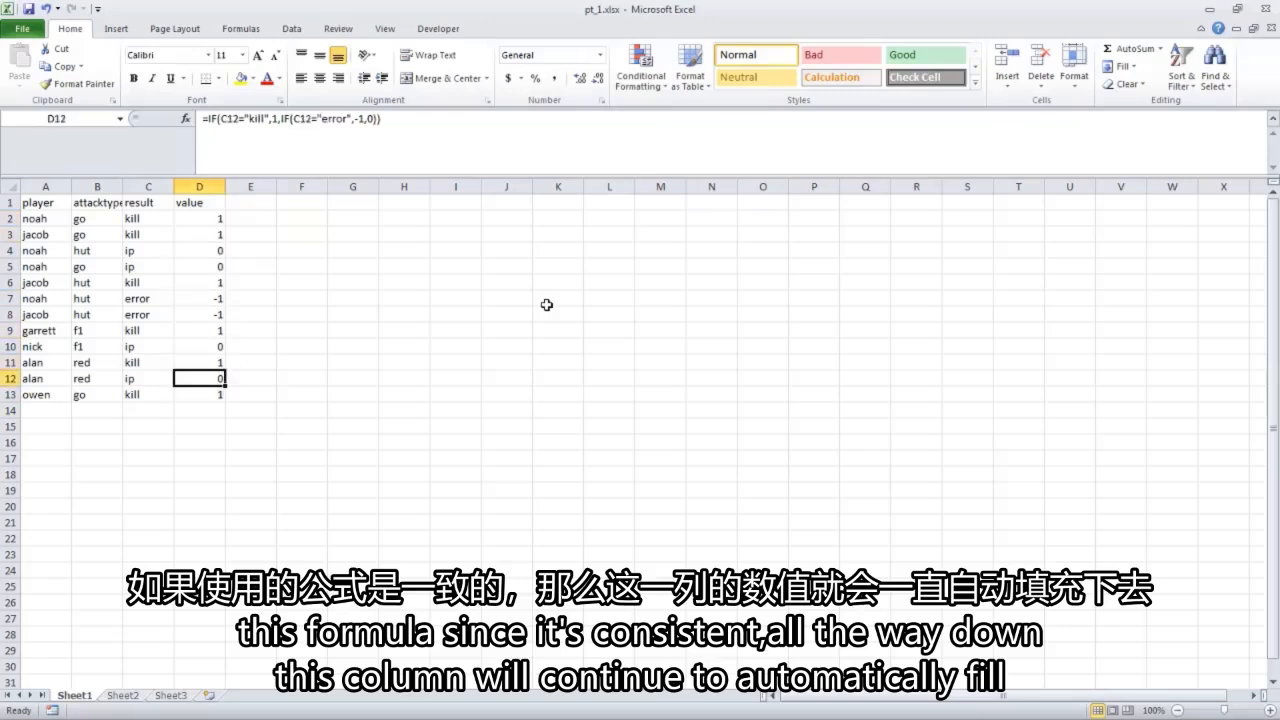
{"action": "key", "text": "Down"}
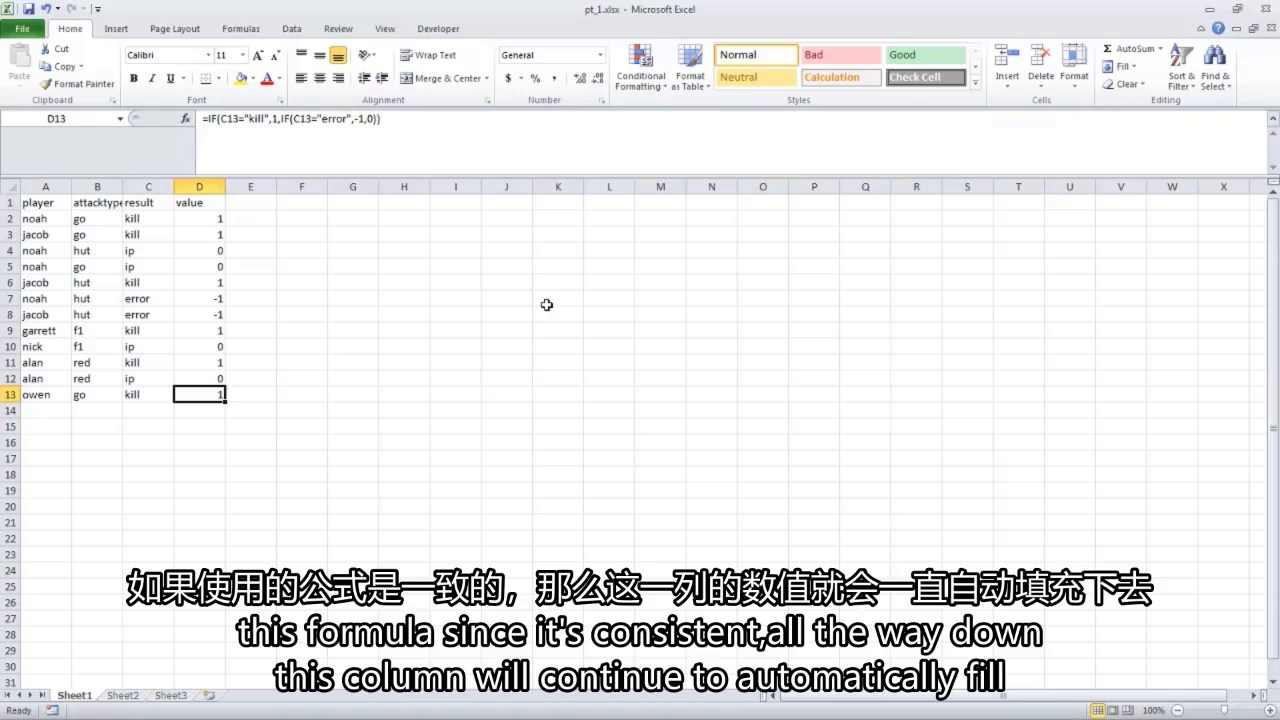
Add a record in row 14 for the same player as row 12, with attack type "red" and result "ip".
{"action": "key", "text": "Down"}
{"action": "key", "text": "Home"}
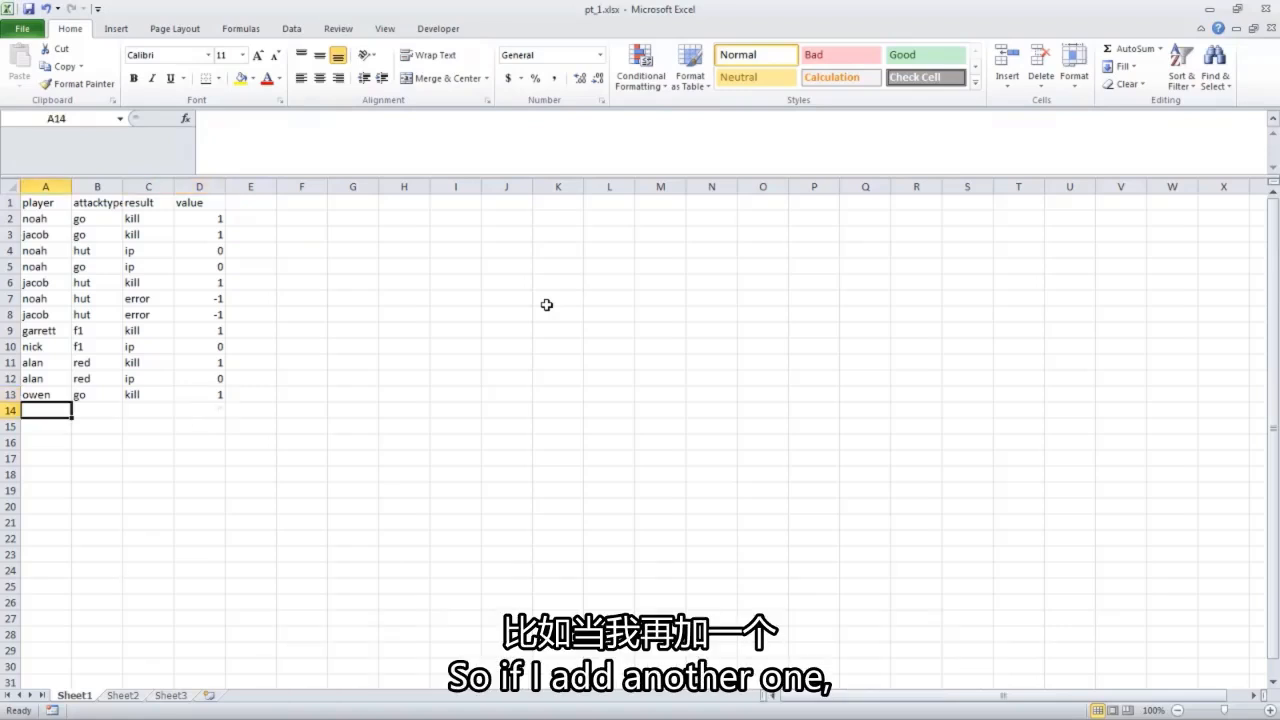
{"action": "type", "text": "alan"}
{"action": "key", "text": "Tab"}
{"action": "type", "text": "red"}
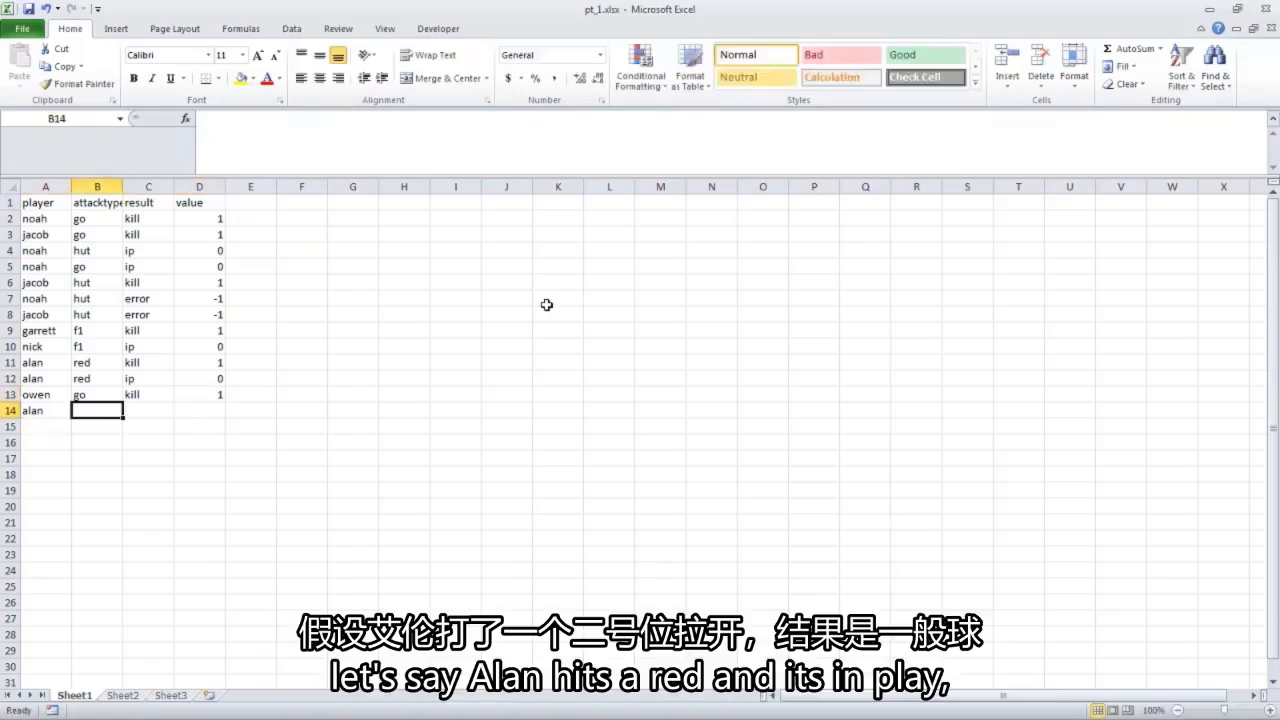
{"action": "key", "text": "Tab"}
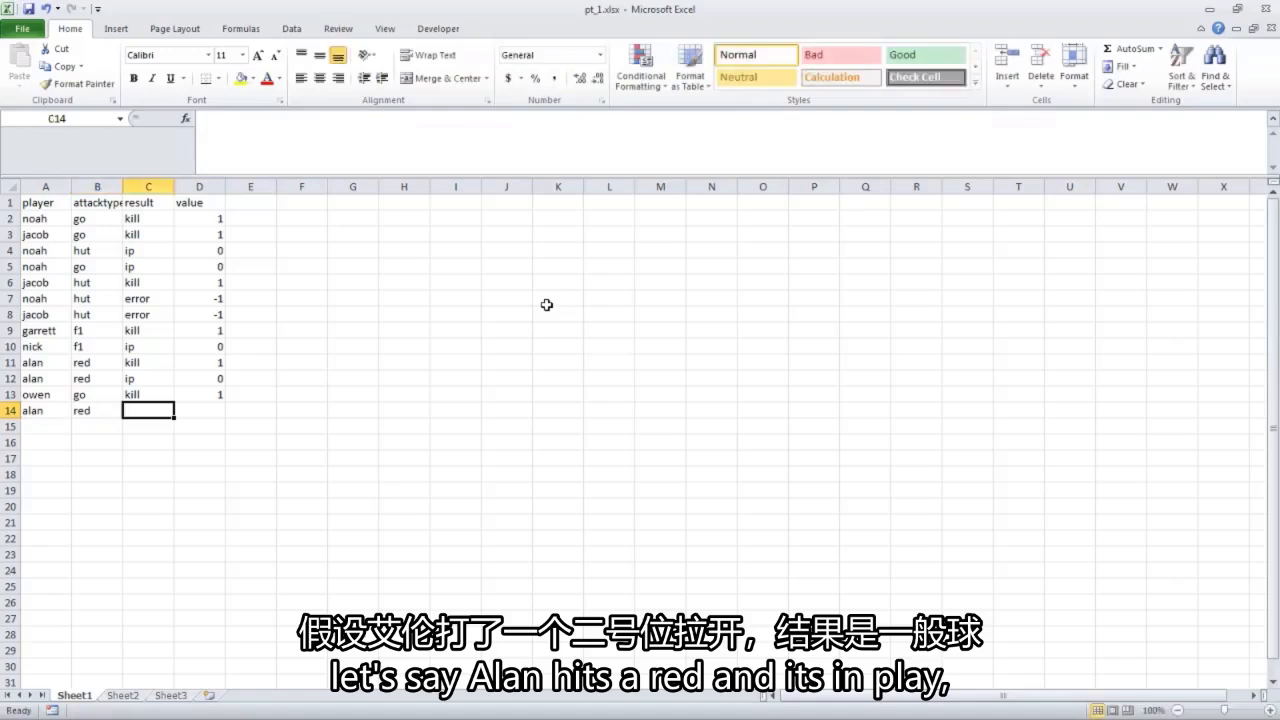
{"action": "type", "text": "ip"}
{"action": "key", "text": "Tab"}
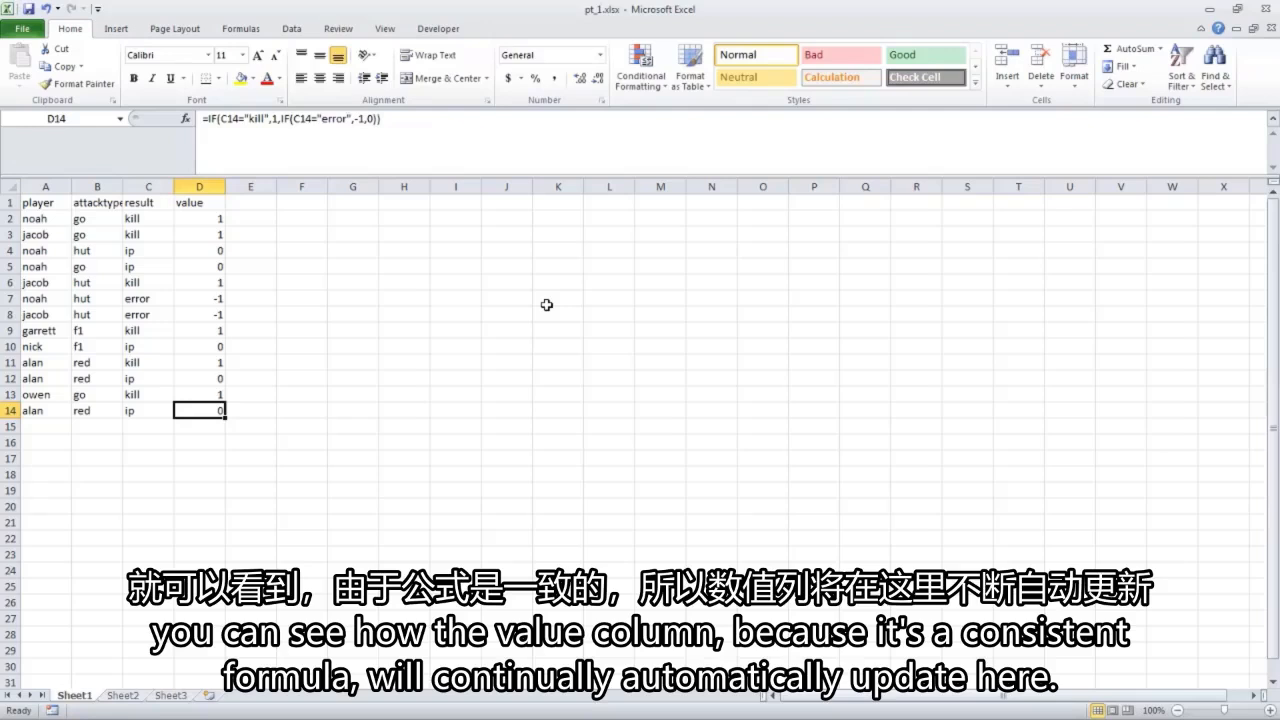
Check that the value column formula in D14 is consistent with the formulas in the rows above it.
{"action": "key", "text": "Up"}
{"action": "key", "text": "Up"}
{"action": "key", "text": "Up"}
{"action": "key", "text": "Up"}
{"action": "key", "text": "Up"}
{"action": "key", "text": "Up"}
{"action": "key", "text": "Up"}
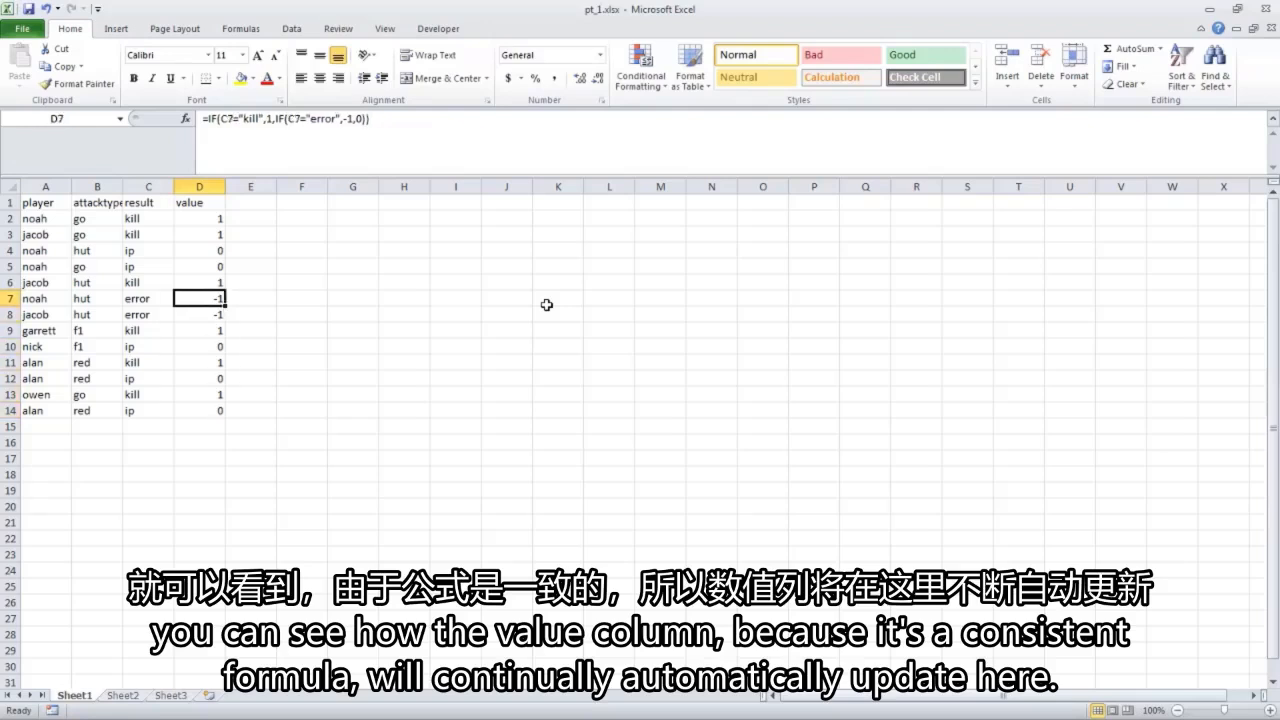
{"action": "key", "text": "Down"}
{"action": "key", "text": "Down"}
{"action": "key", "text": "Down"}
{"action": "key", "text": "Down"}
{"action": "key", "text": "Down"}
{"action": "key", "text": "Down"}
{"action": "key", "text": "Down"}
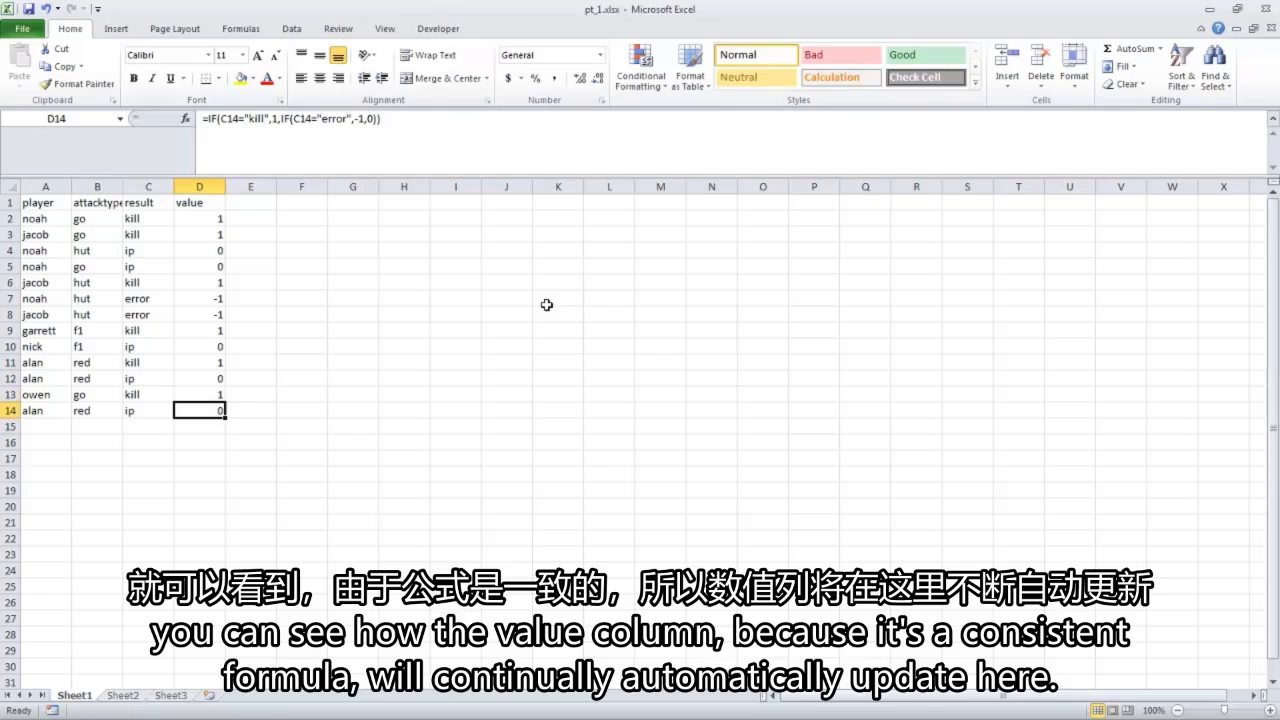
{"action": "key", "text": "Left"}
{"action": "key", "text": "Left"}
{"action": "key", "text": "Left"}
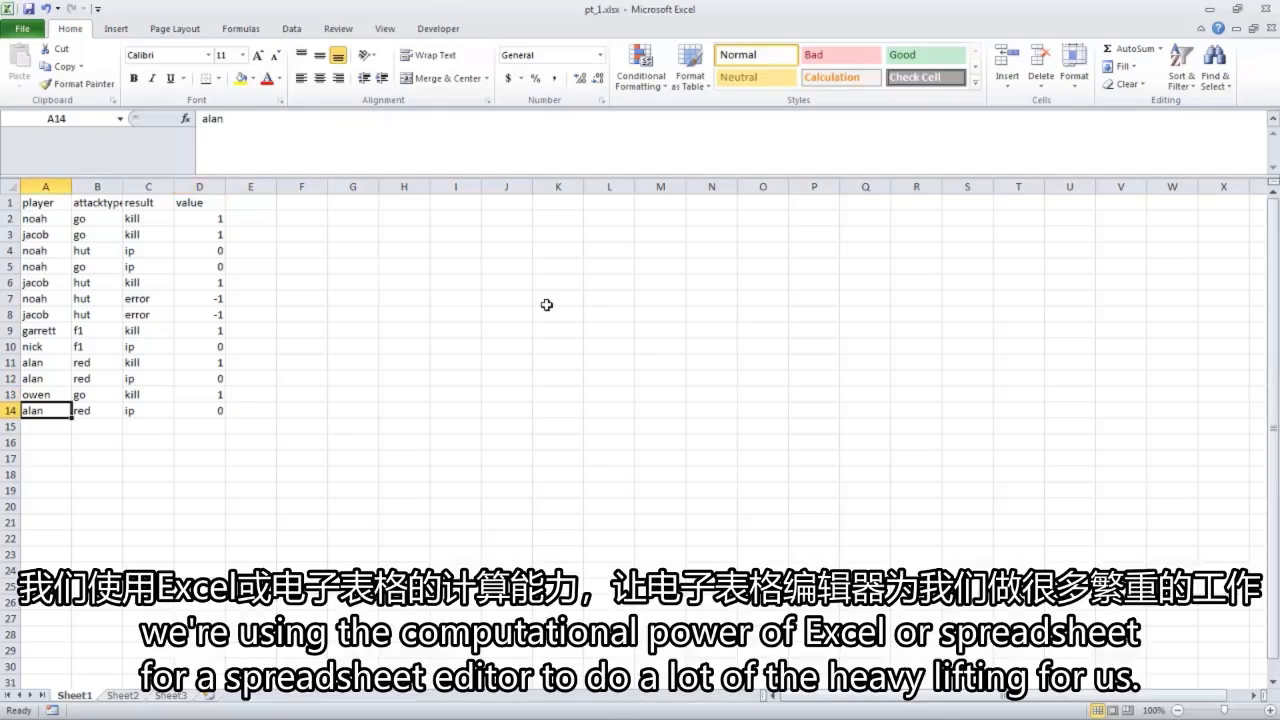
Create a PivotTable on a new worksheet from the attack data range Sheet1!$A$1:$D$14.
{"action": "key", "text": "ctrl+Home"}
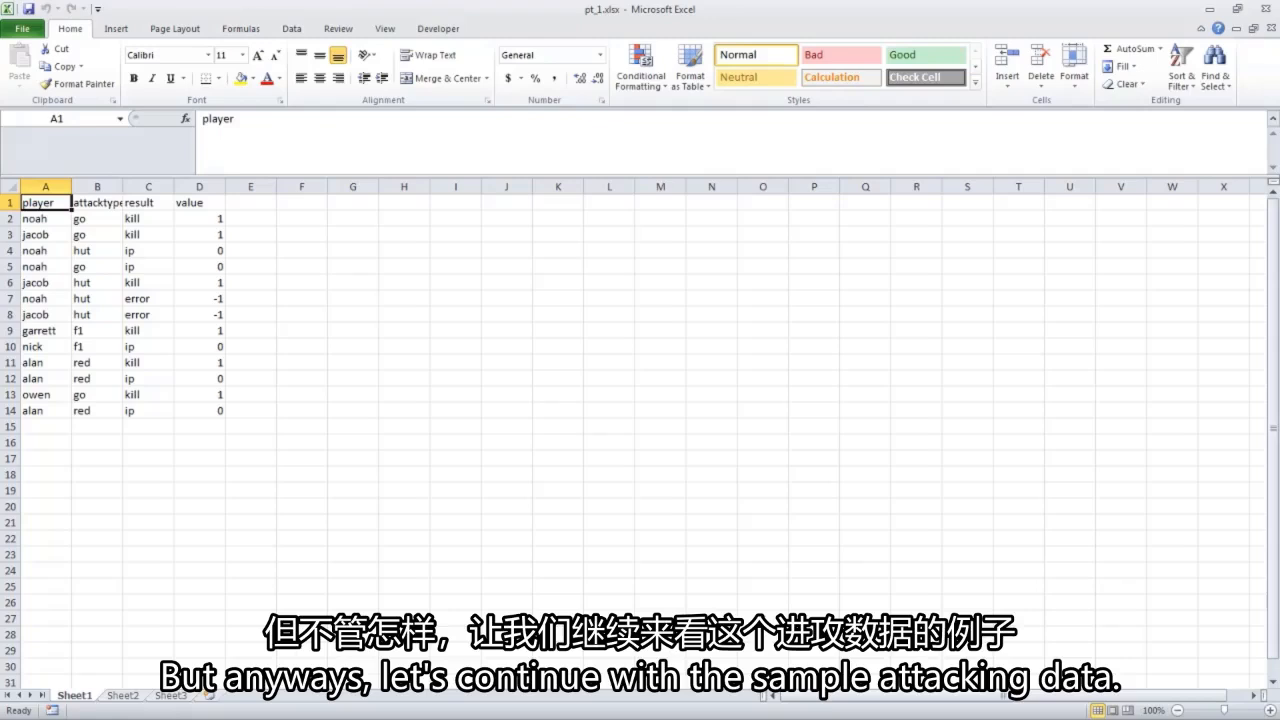
{"action": "left_click", "coordinate": [115, 30]}
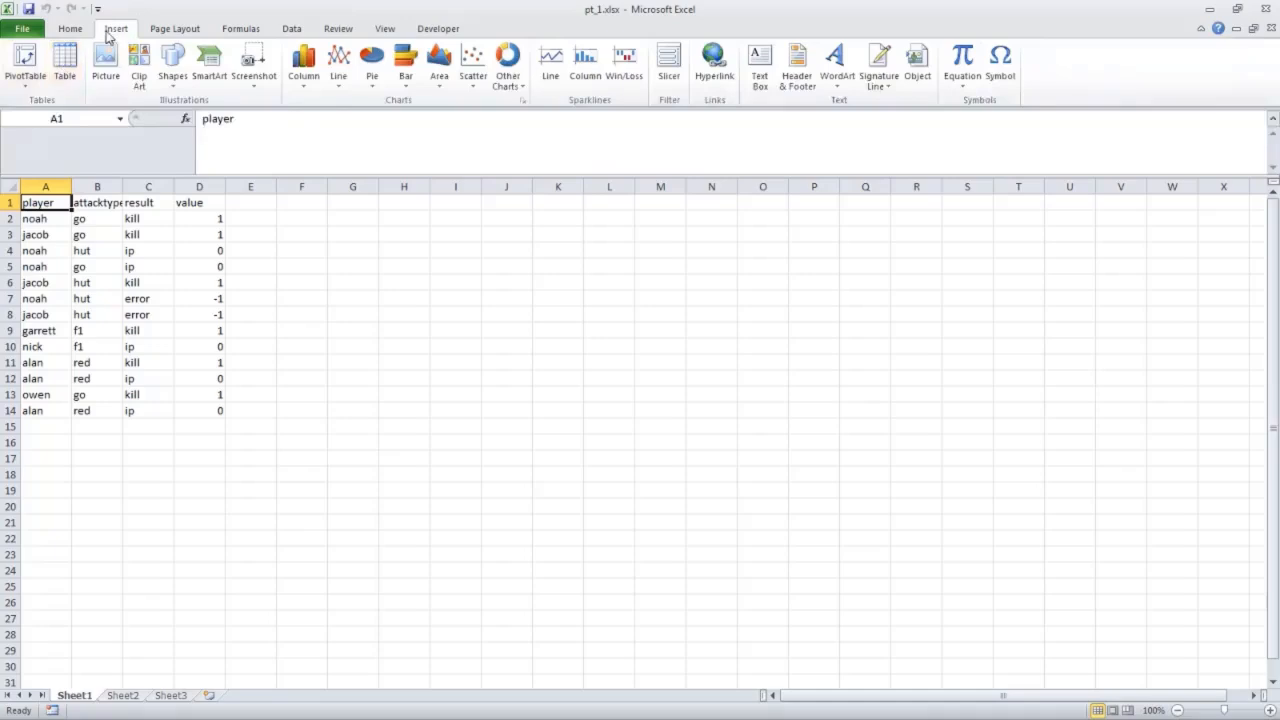
{"action": "left_click", "coordinate": [25, 60]}
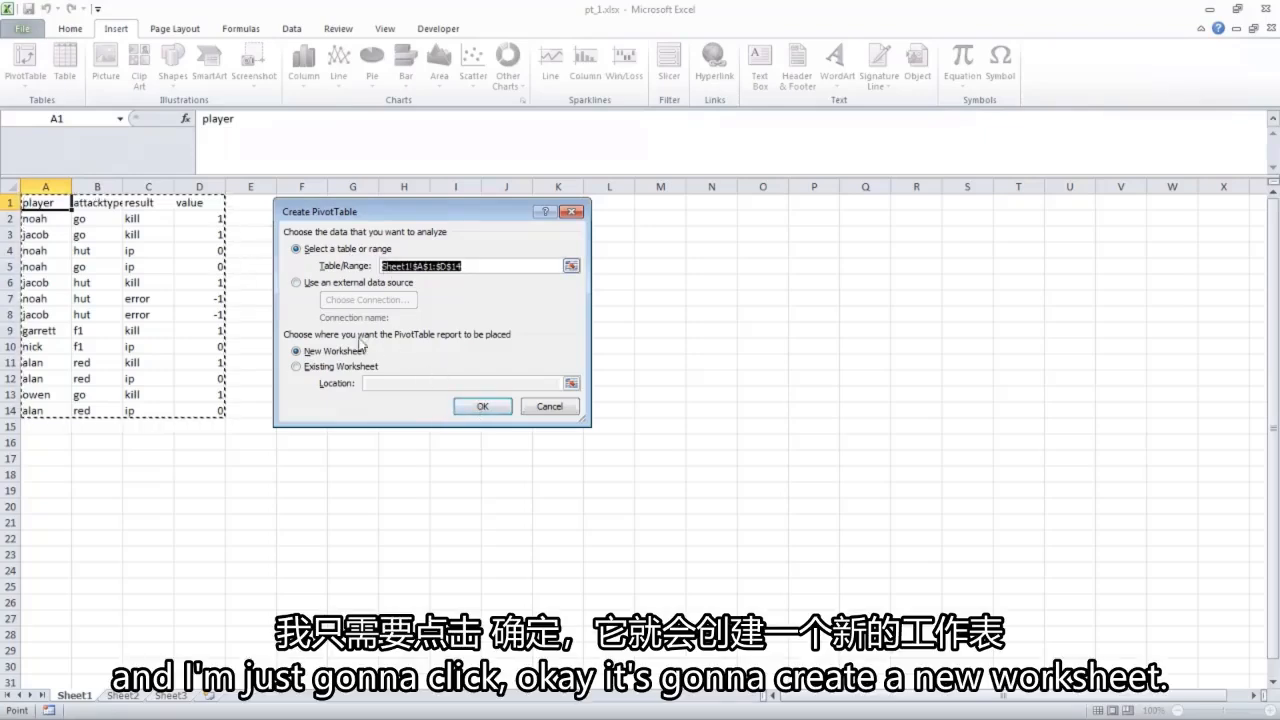
{"action": "left_click", "coordinate": [479, 407]}
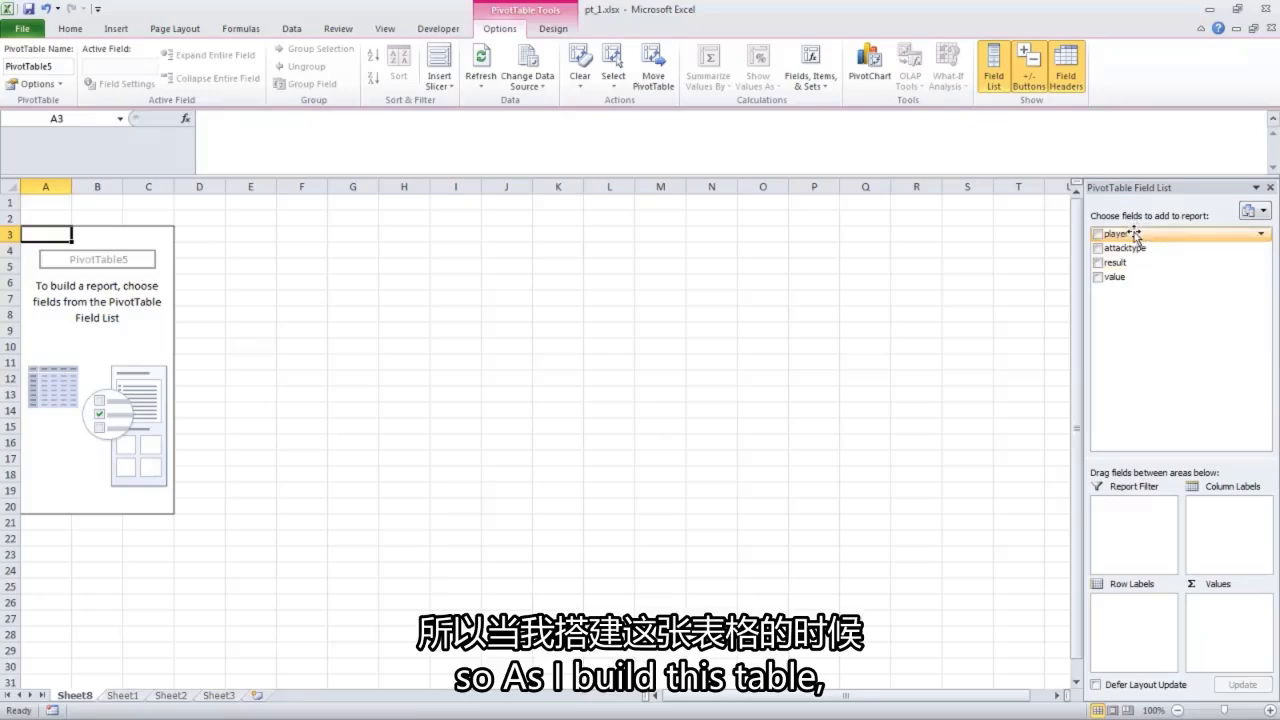
Add the player field to the PivotTable's row labels and compare the listed names with the raw data on Sheet1.
{"action": "left_click_drag", "start_coordinate": [1133, 236], "coordinate": [1132, 619]}
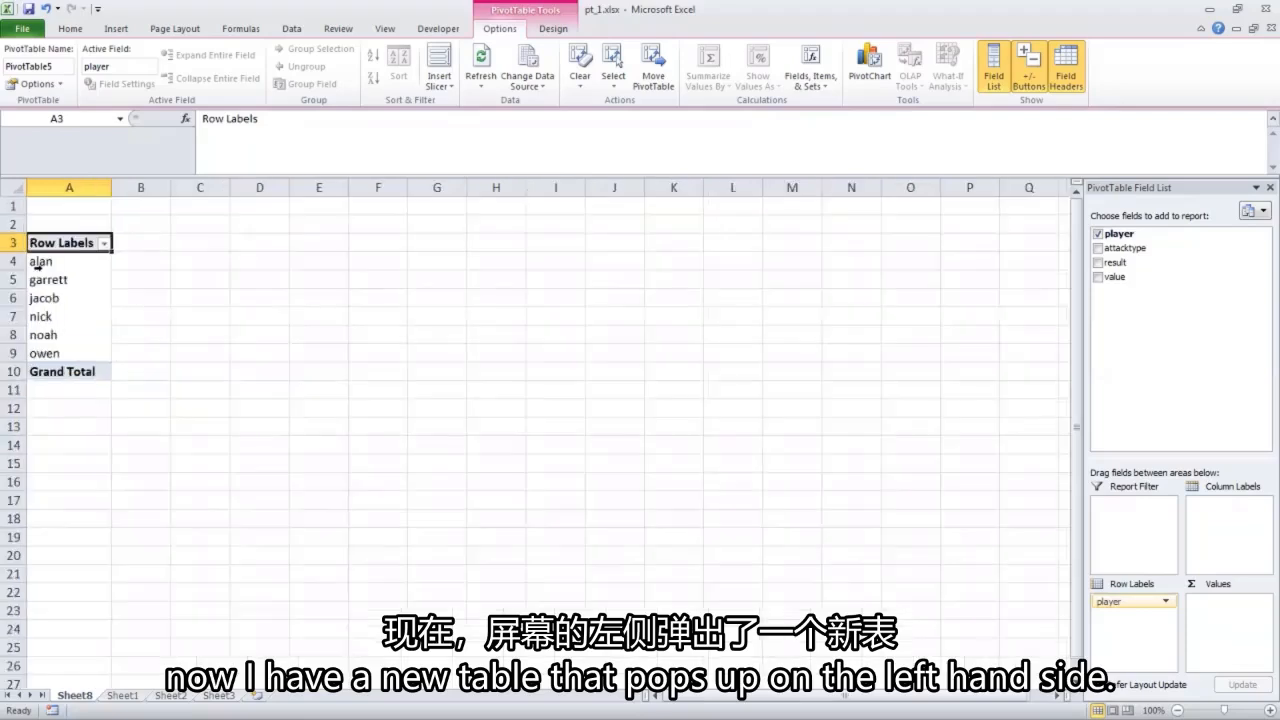
{"action": "scroll", "coordinate": [38, 267], "scroll_direction": "up", "scroll_amount": 3}
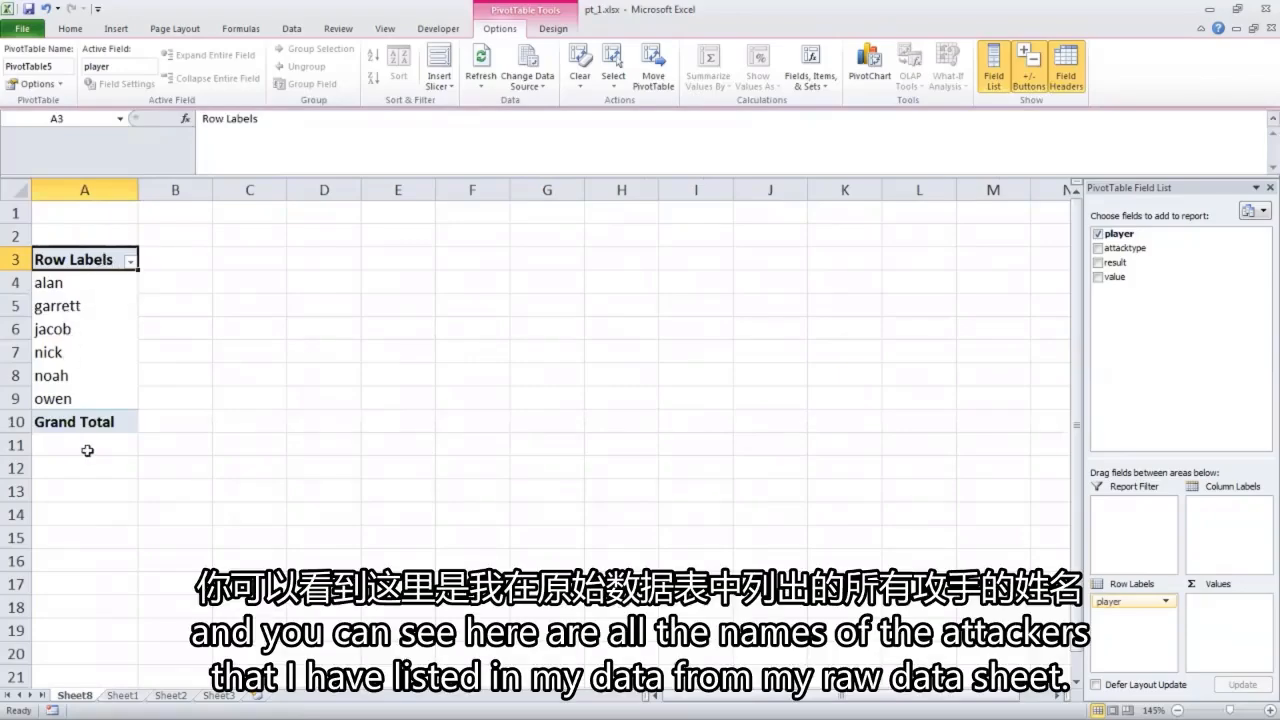
{"action": "key", "text": "ctrl+Page_Down"}
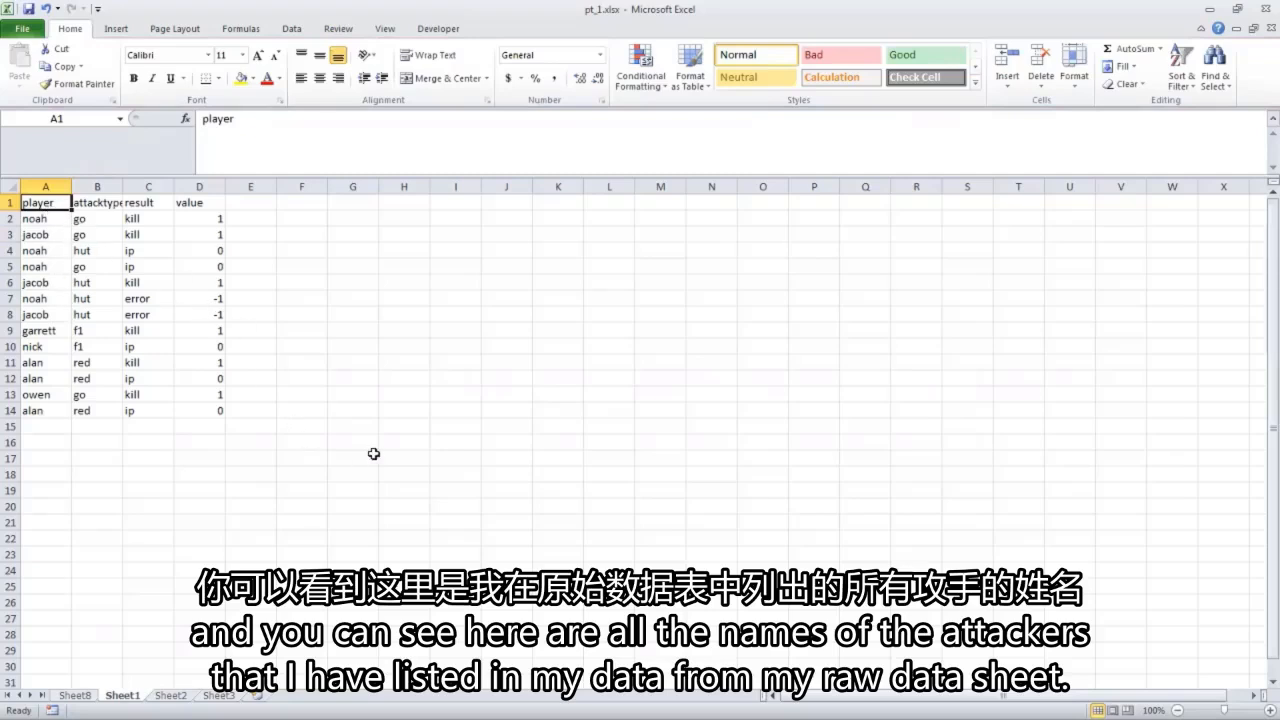
{"action": "key", "text": "ctrl+Page_Up"}
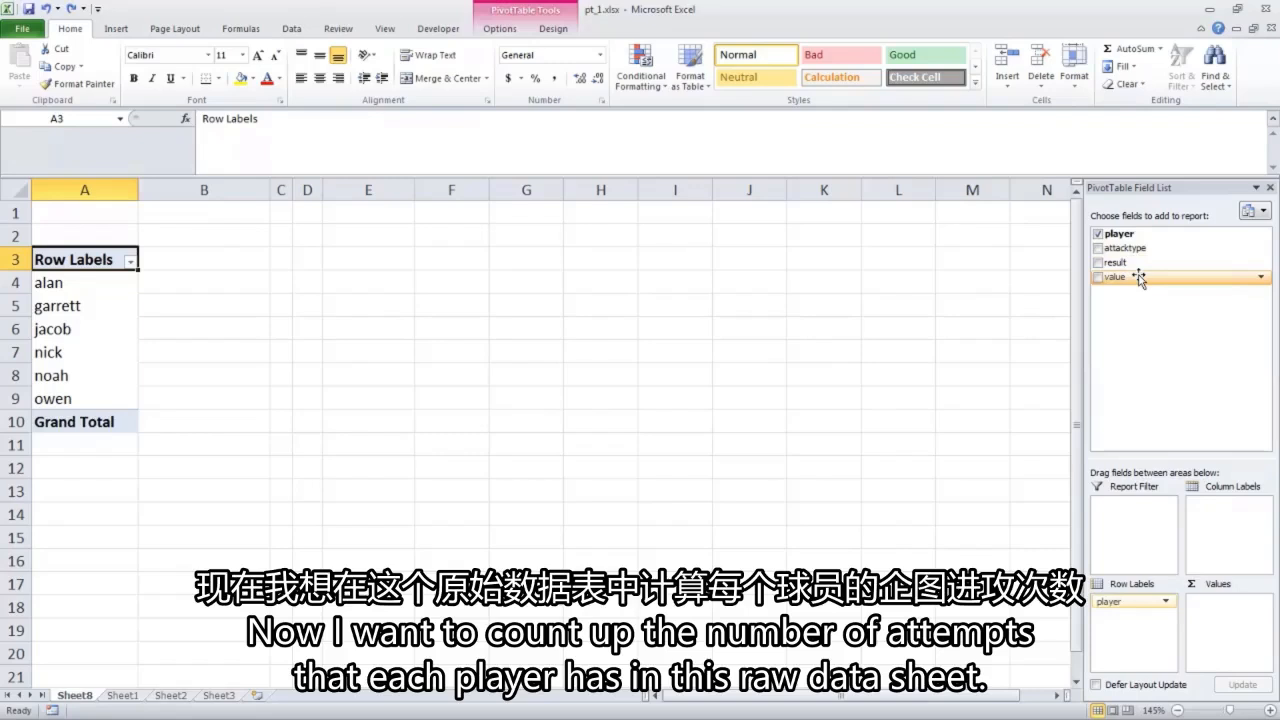
Add the value field to the PivotTable's values, summarized by Count with the custom name "att".
{"action": "left_click_drag", "start_coordinate": [1139, 280], "coordinate": [1228, 630]}
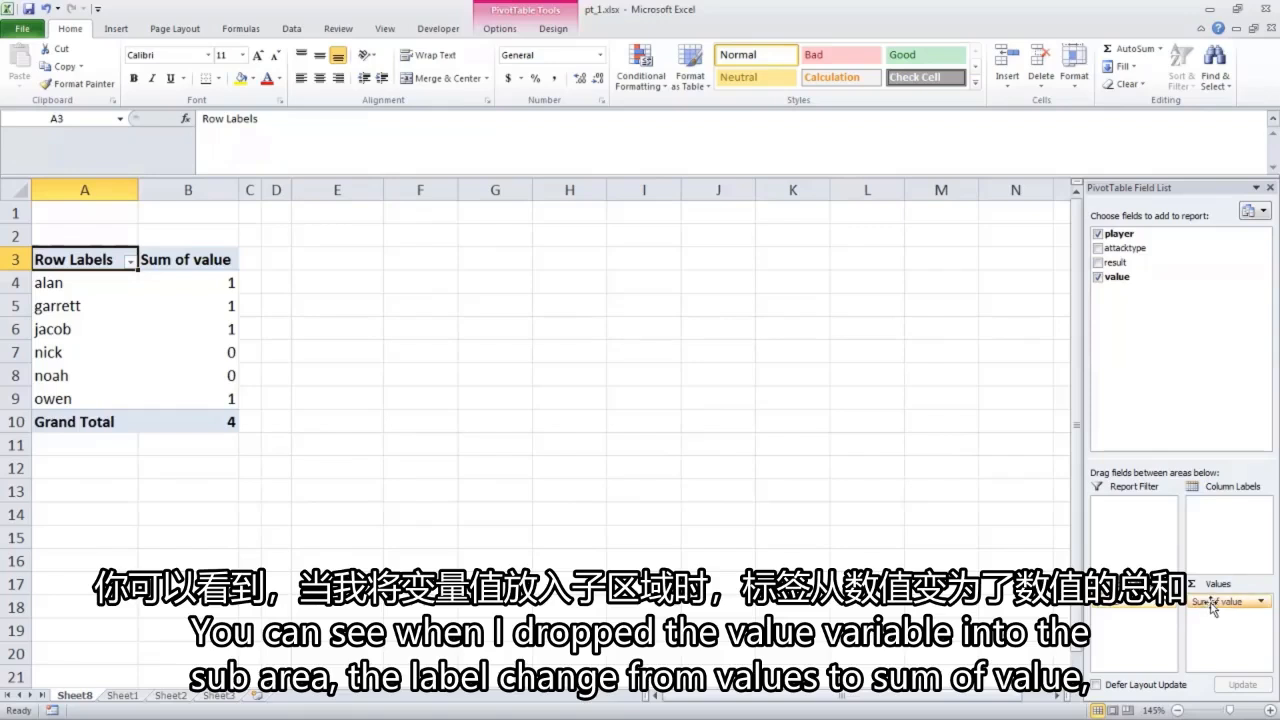
{"action": "left_click", "coordinate": [1211, 603]}
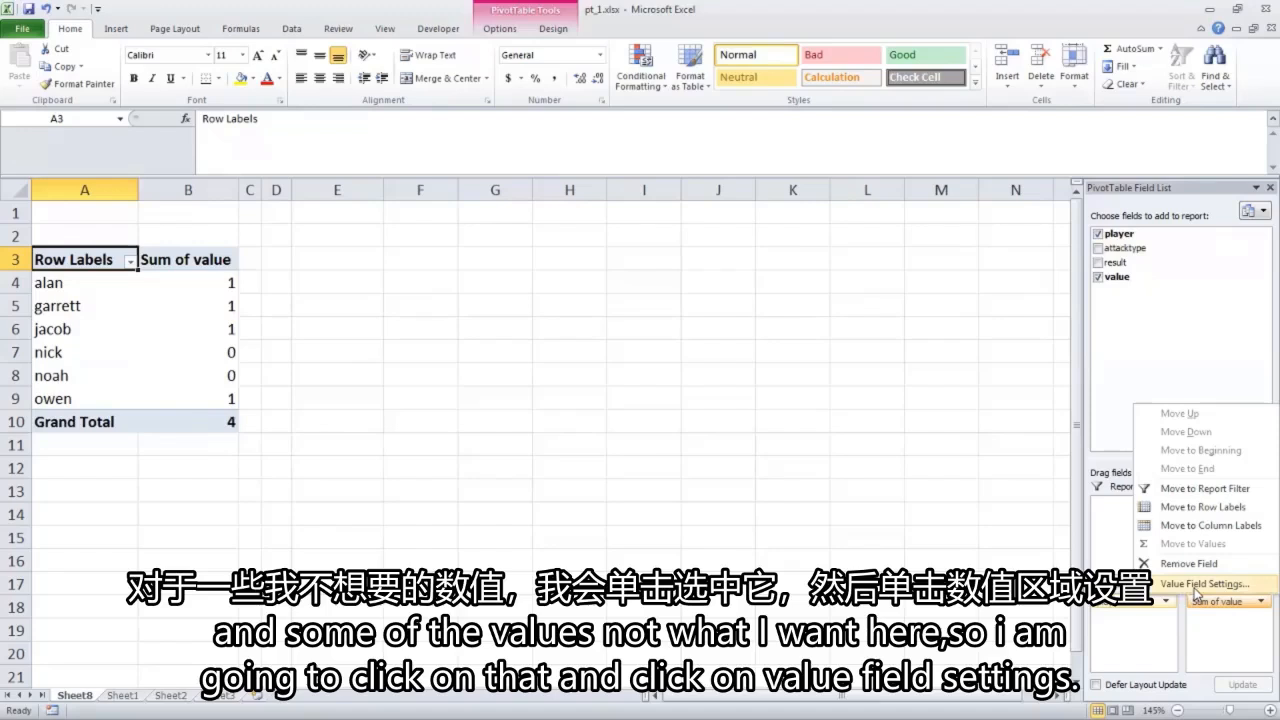
{"action": "left_click", "coordinate": [1197, 588]}
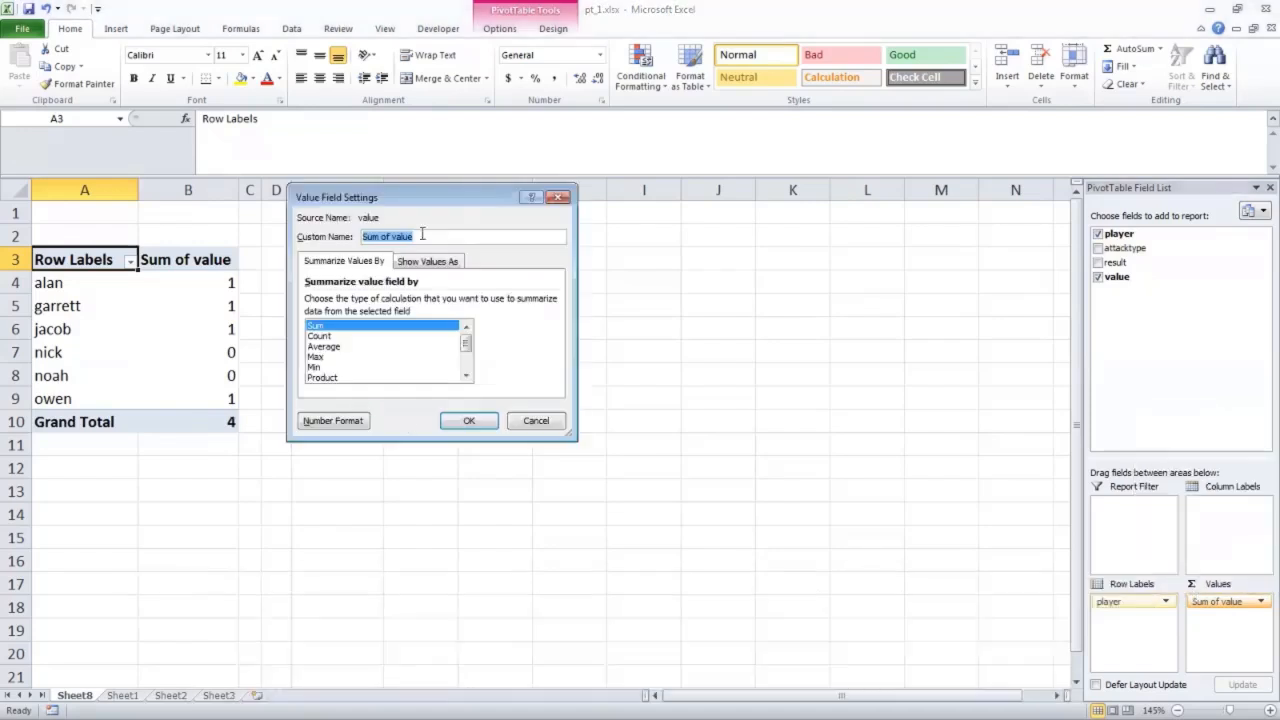
{"action": "left_click", "coordinate": [340, 337]}
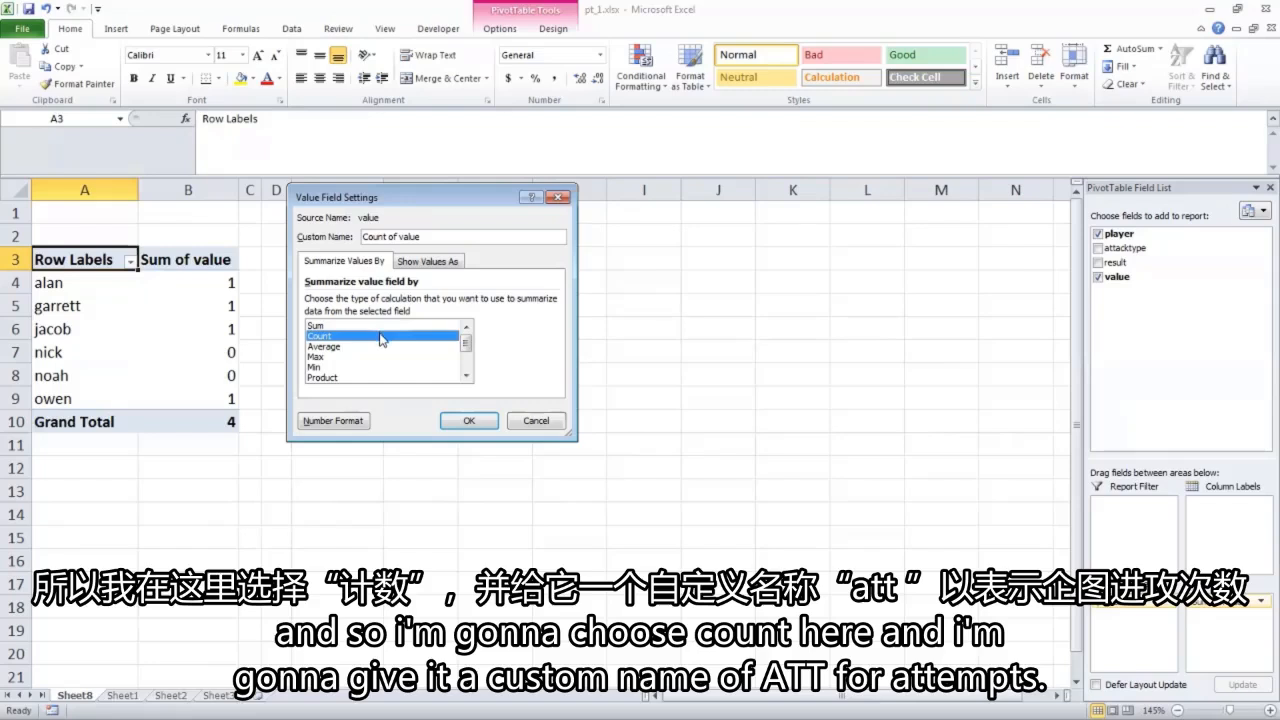
{"action": "left_click_drag", "start_coordinate": [434, 236], "coordinate": [303, 236]}
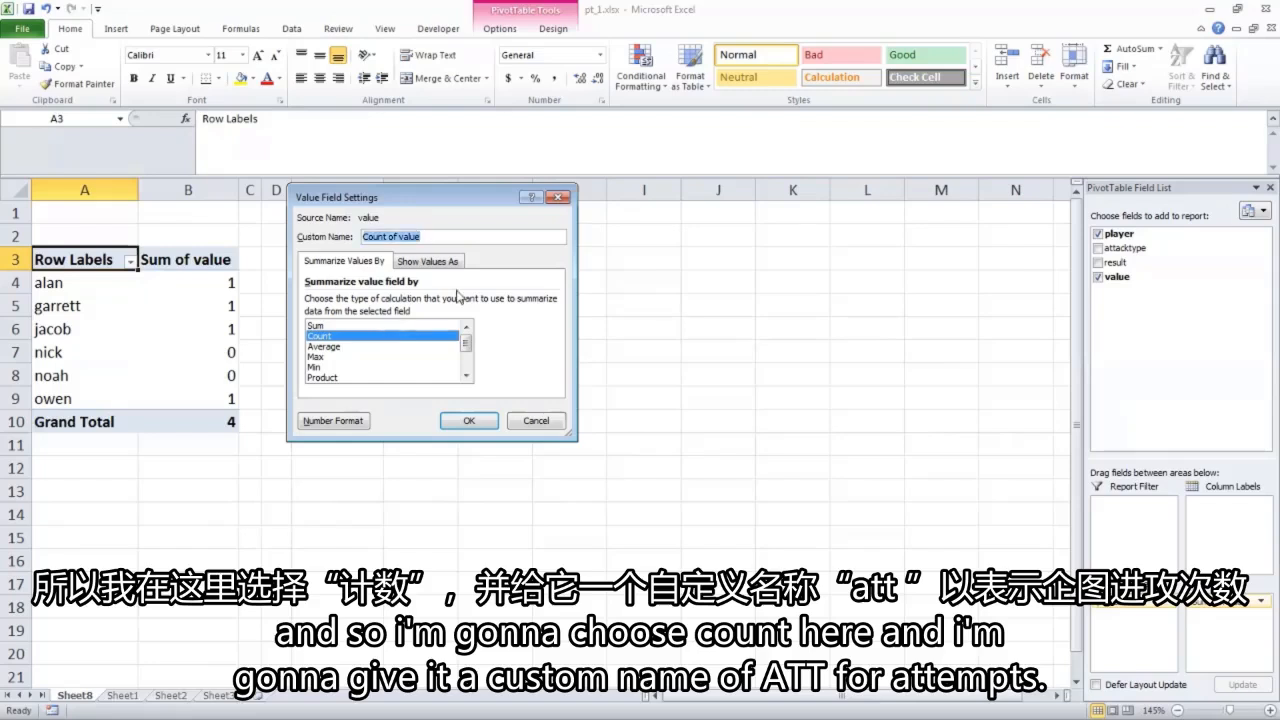
{"action": "type", "text": "att"}
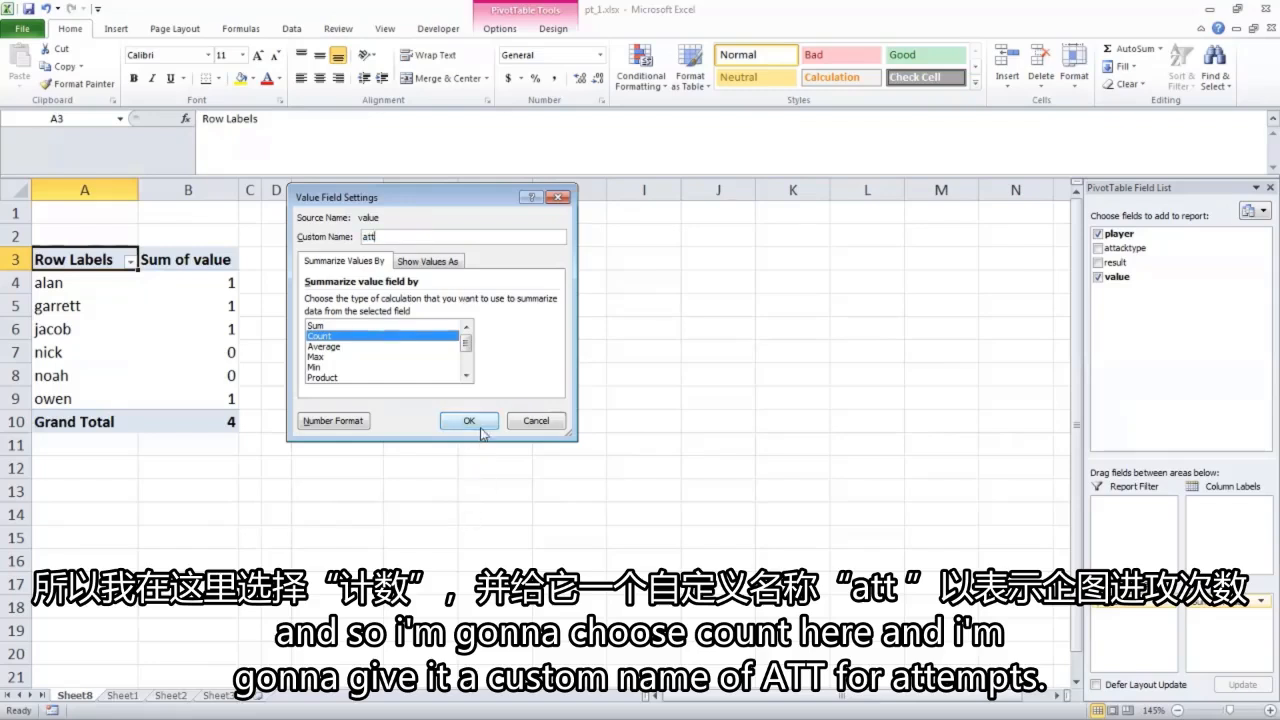
{"action": "left_click", "coordinate": [469, 421]}
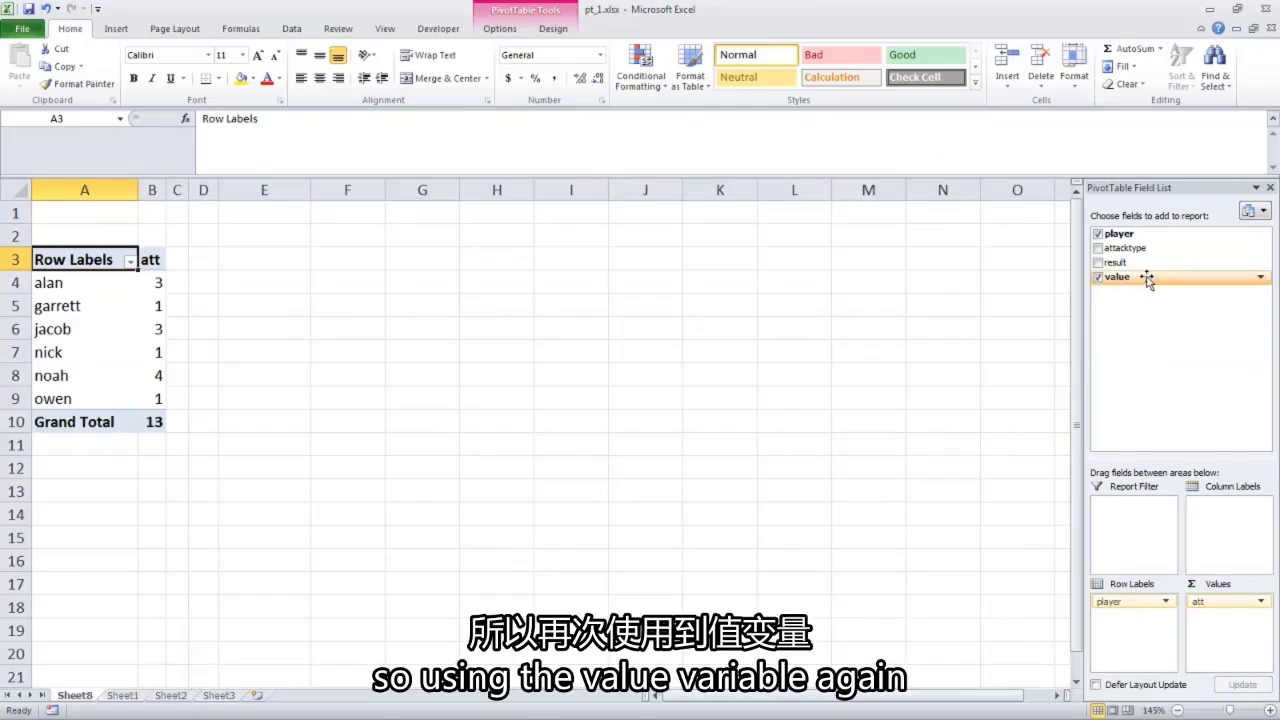
Add the value field to the values a second time, summarized by Average with the custom name "eff".
{"action": "left_click_drag", "start_coordinate": [1147, 280], "coordinate": [1224, 630]}
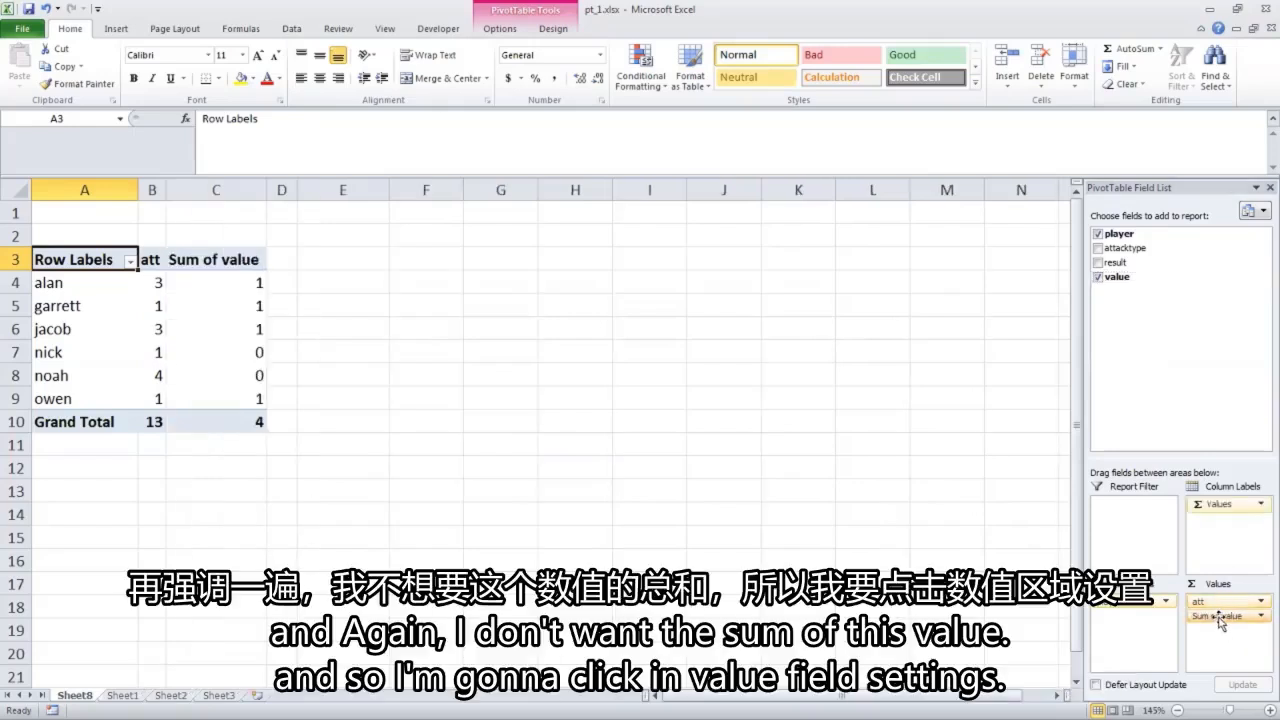
{"action": "left_click", "coordinate": [1219, 617]}
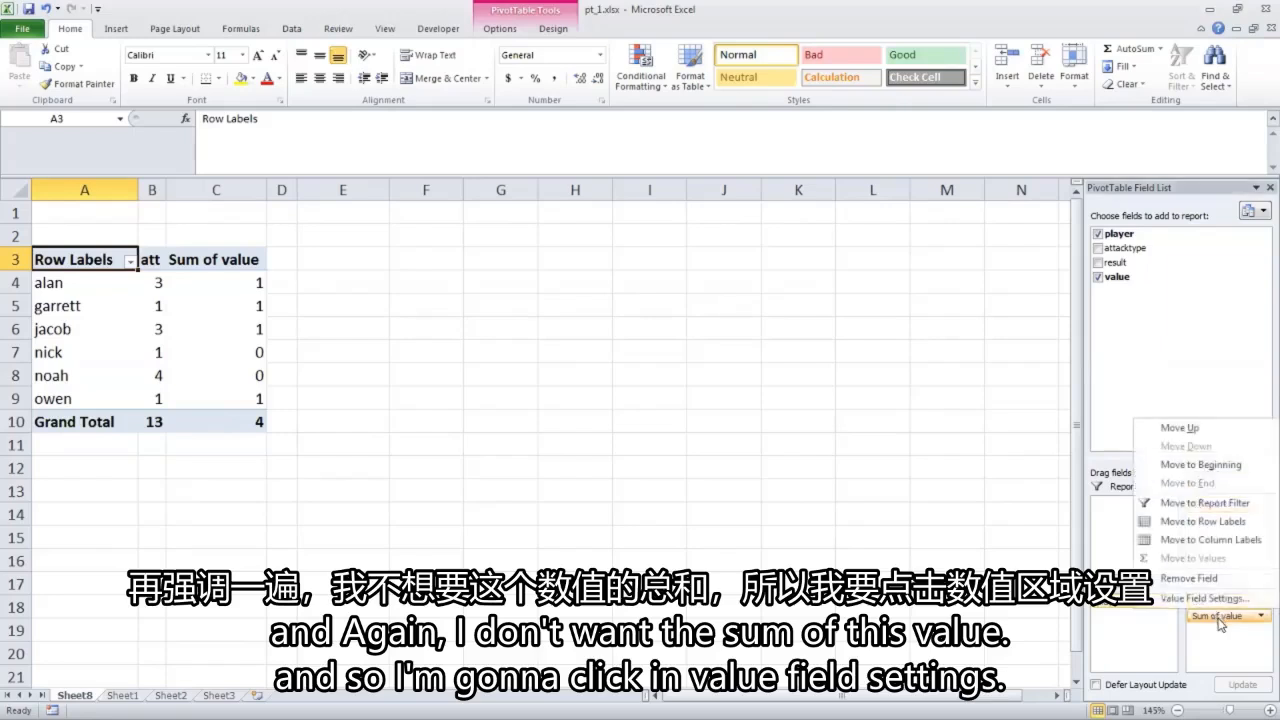
{"action": "left_click", "coordinate": [1190, 598]}
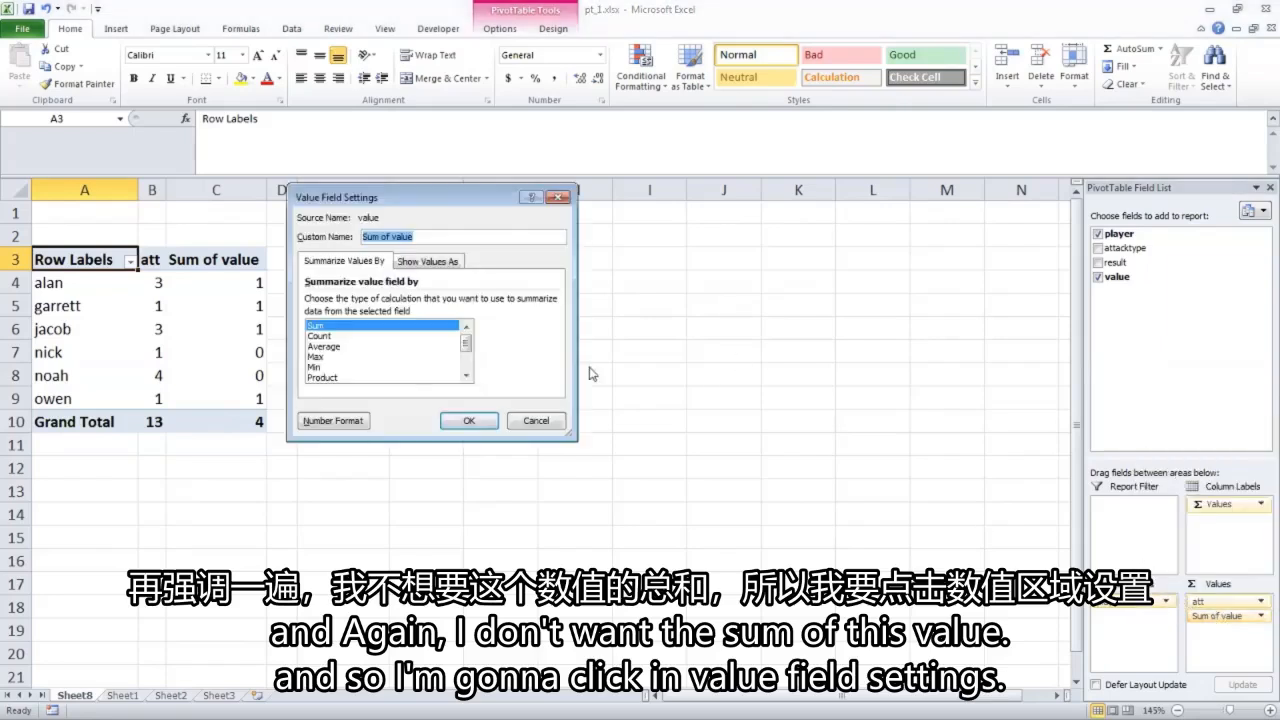
{"action": "left_click", "coordinate": [326, 346]}
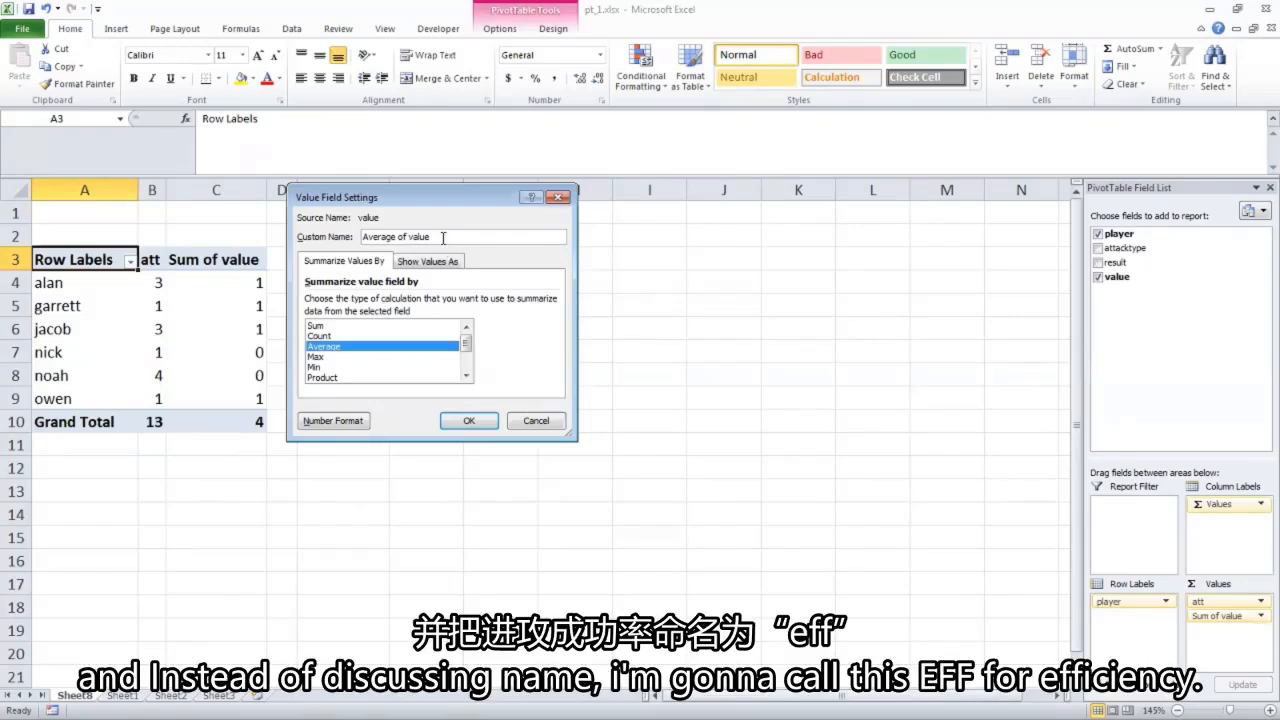
{"action": "left_click_drag", "start_coordinate": [448, 237], "coordinate": [318, 245]}
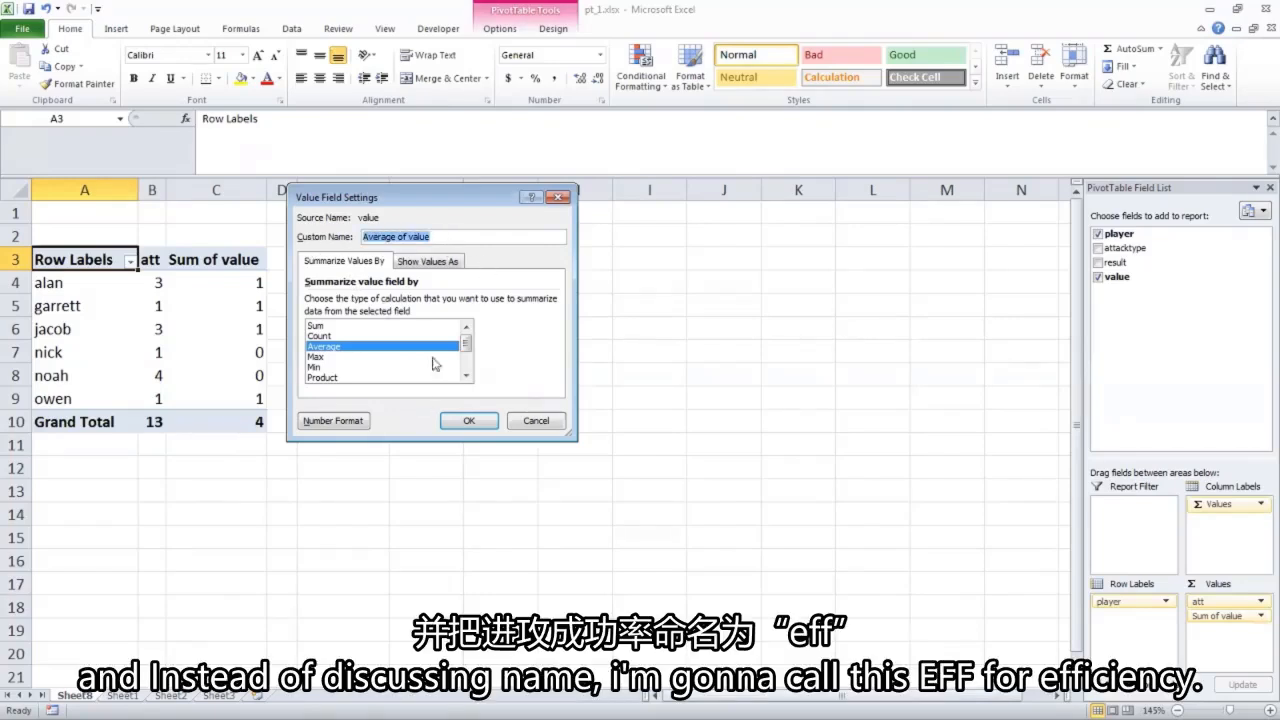
{"action": "type", "text": "eff"}
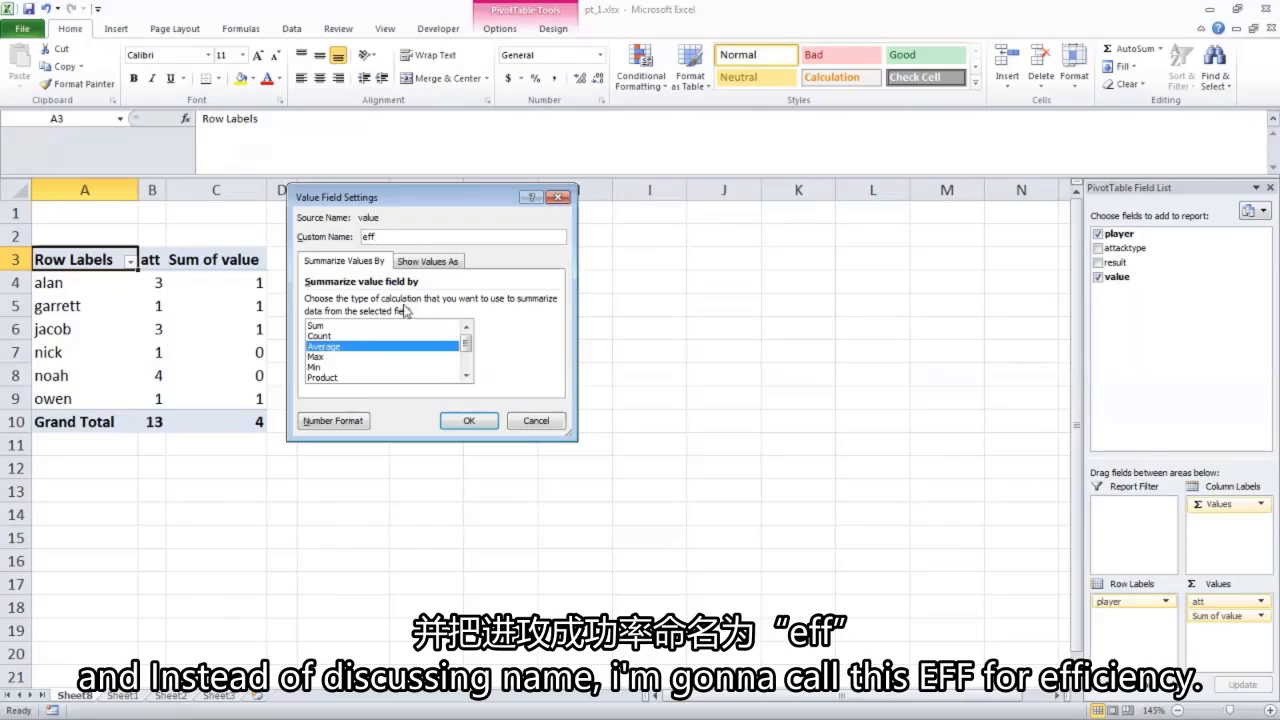
{"action": "left_click", "coordinate": [465, 422]}
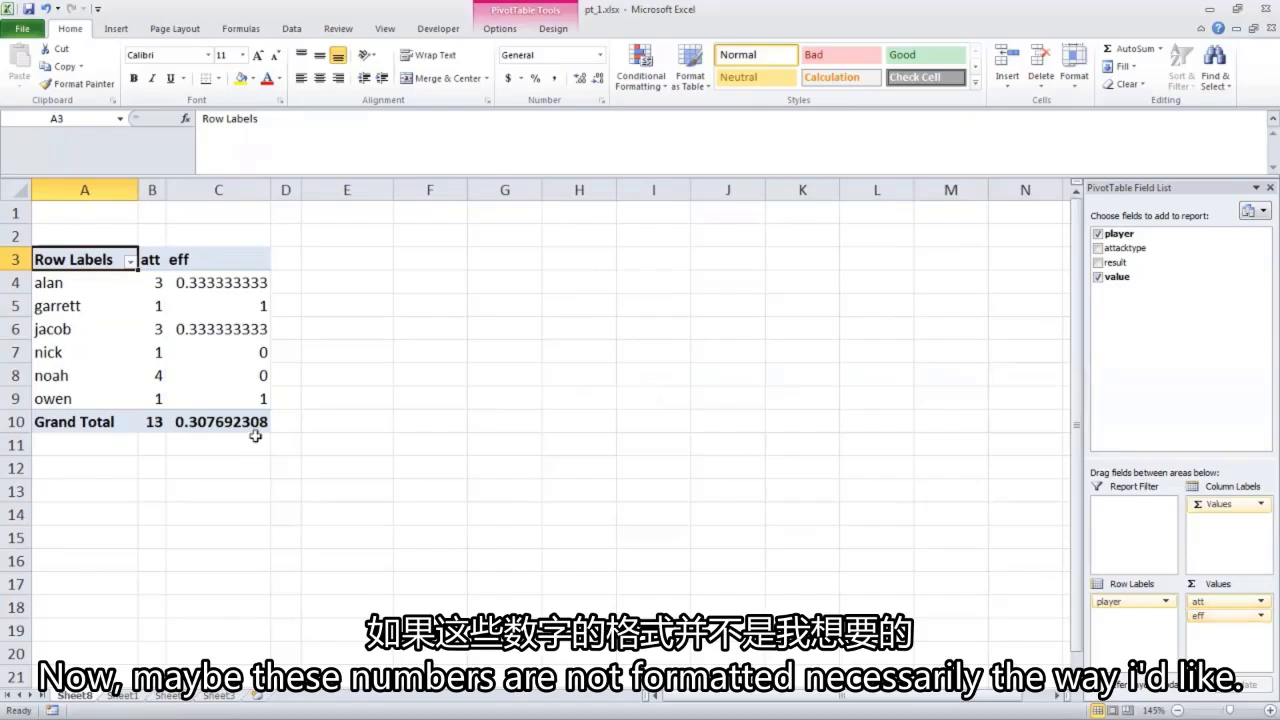
Format the eff value field as Number with three decimal places.
{"action": "left_click", "coordinate": [1219, 617]}
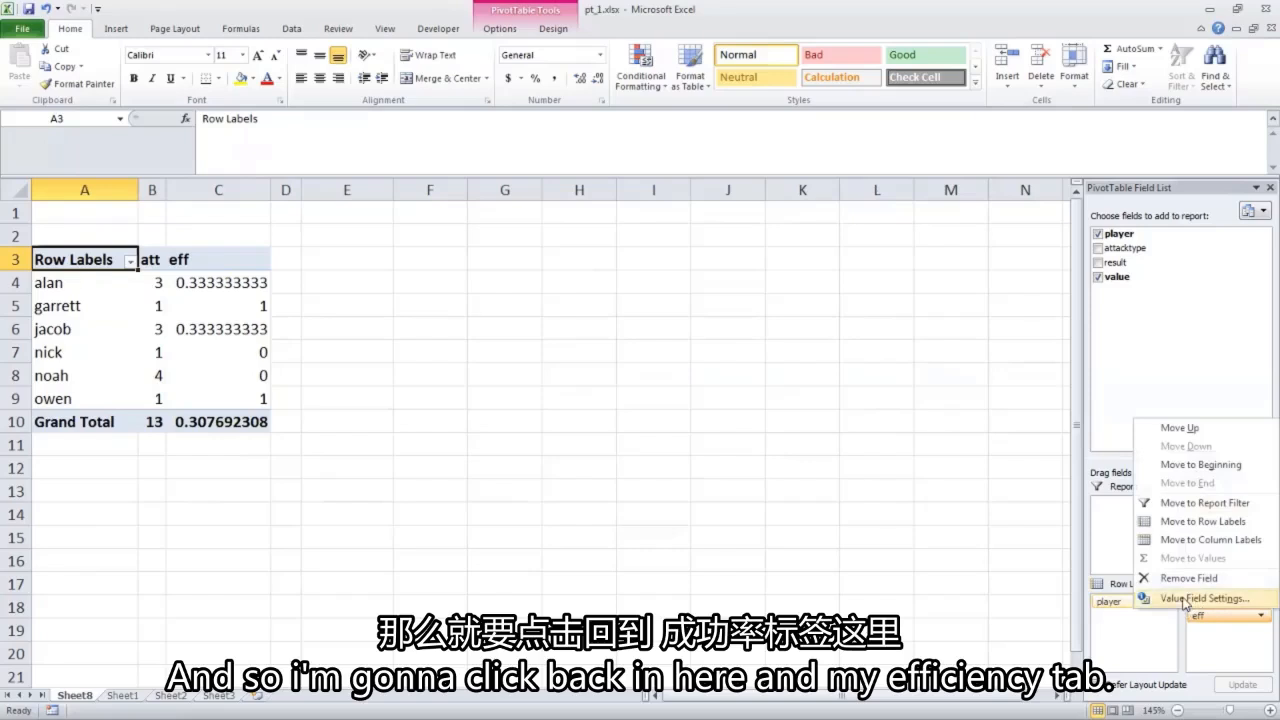
{"action": "left_click", "coordinate": [1183, 599]}
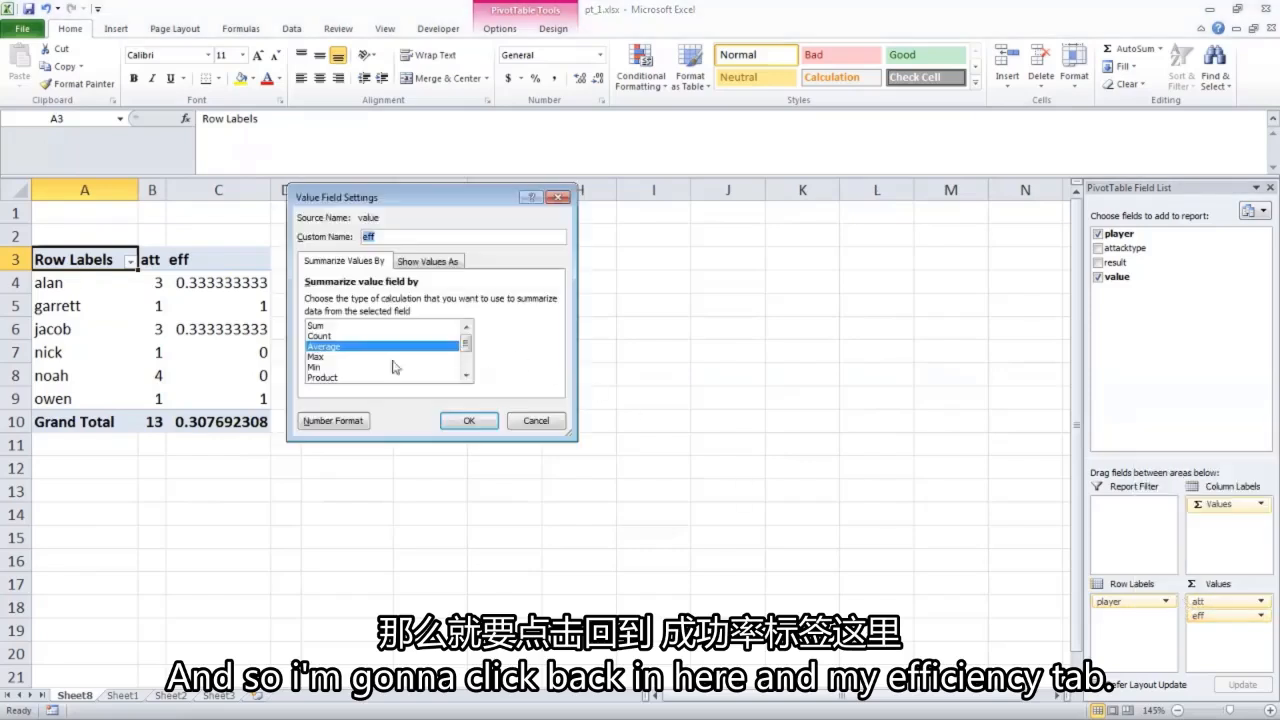
{"action": "left_click", "coordinate": [335, 421]}
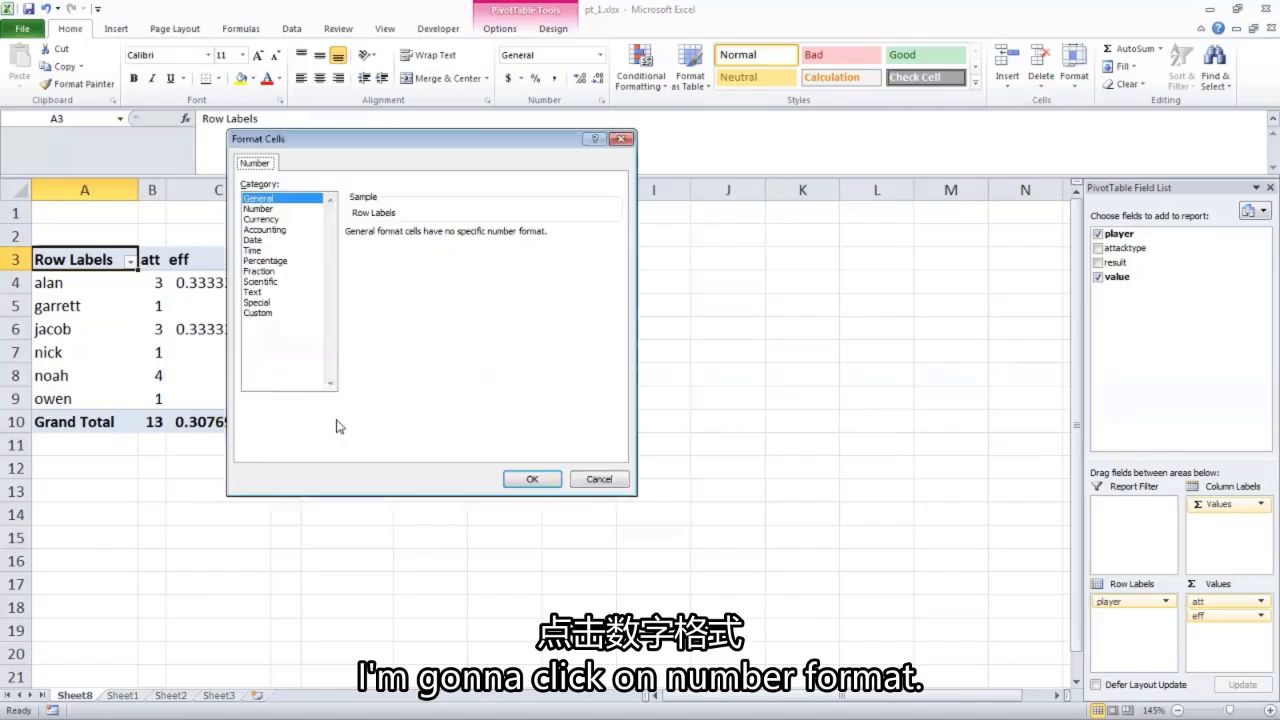
{"action": "left_click", "coordinate": [262, 209]}
{"action": "left_click", "coordinate": [451, 229]}
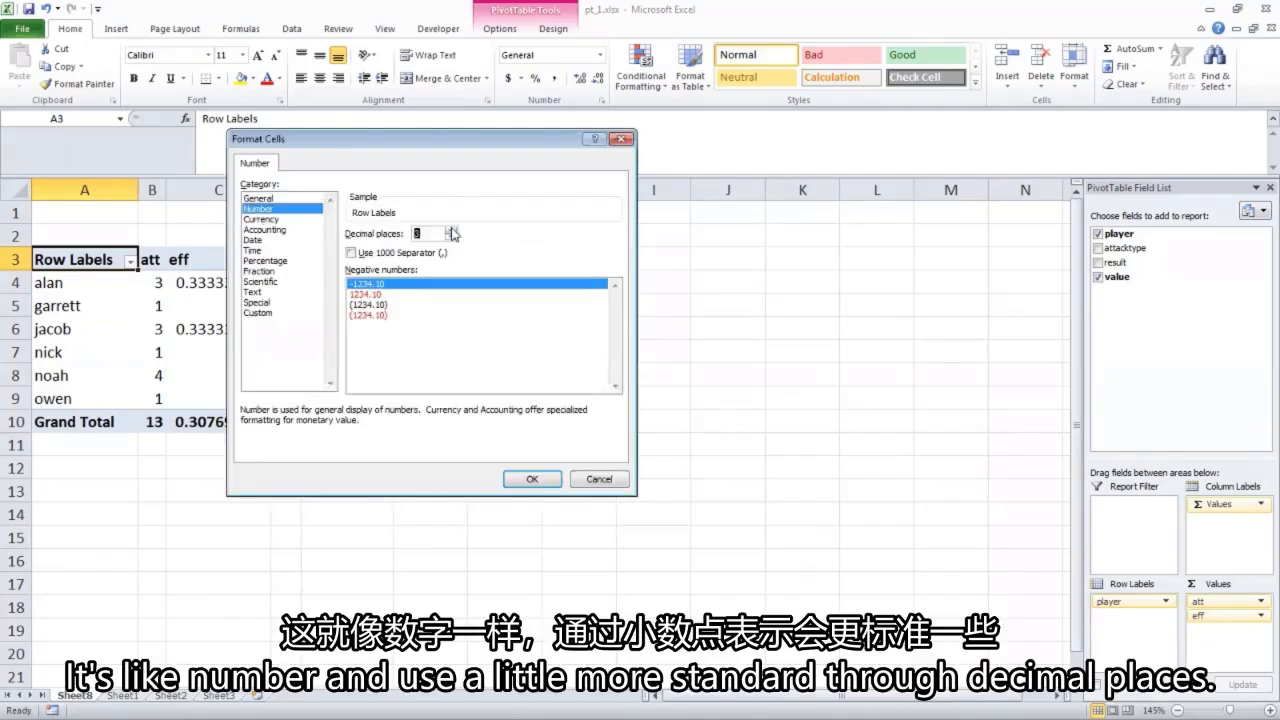
{"action": "left_click", "coordinate": [534, 480]}
{"action": "left_click", "coordinate": [472, 423]}
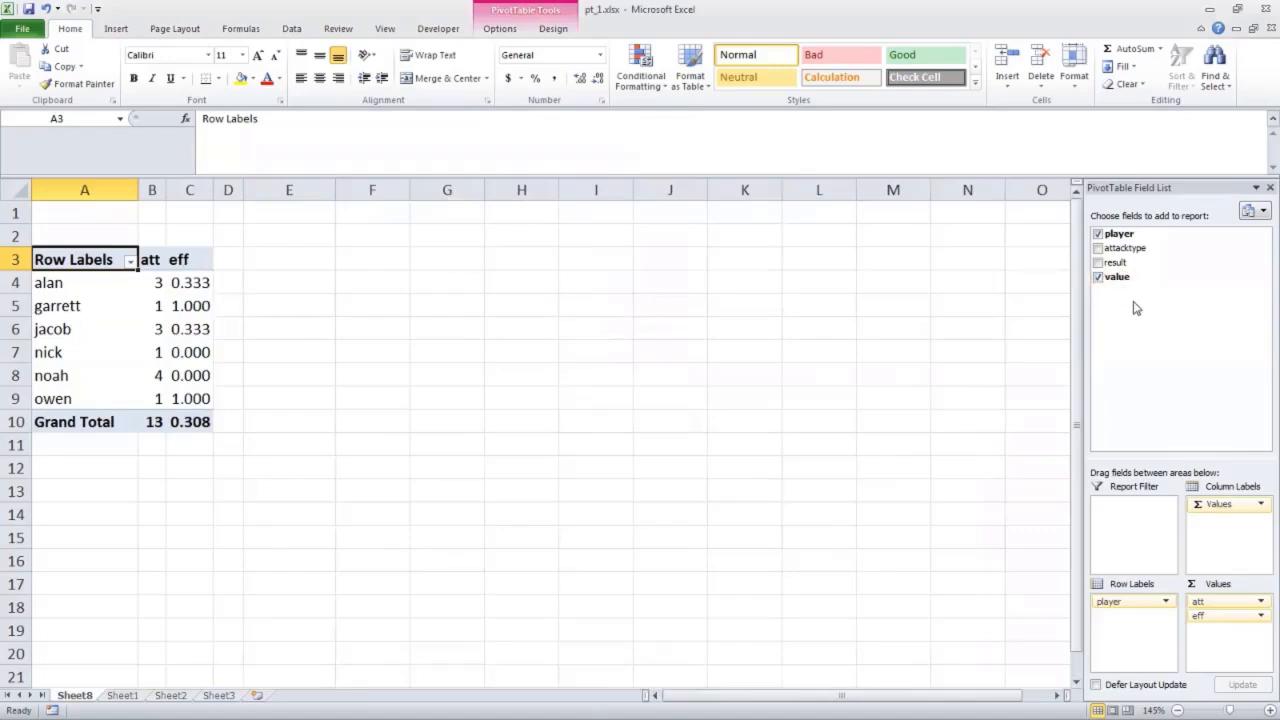
Add the attacktype field to the row labels beneath player to break down each player's attacks by type.
{"action": "left_click", "coordinate": [1128, 350]}
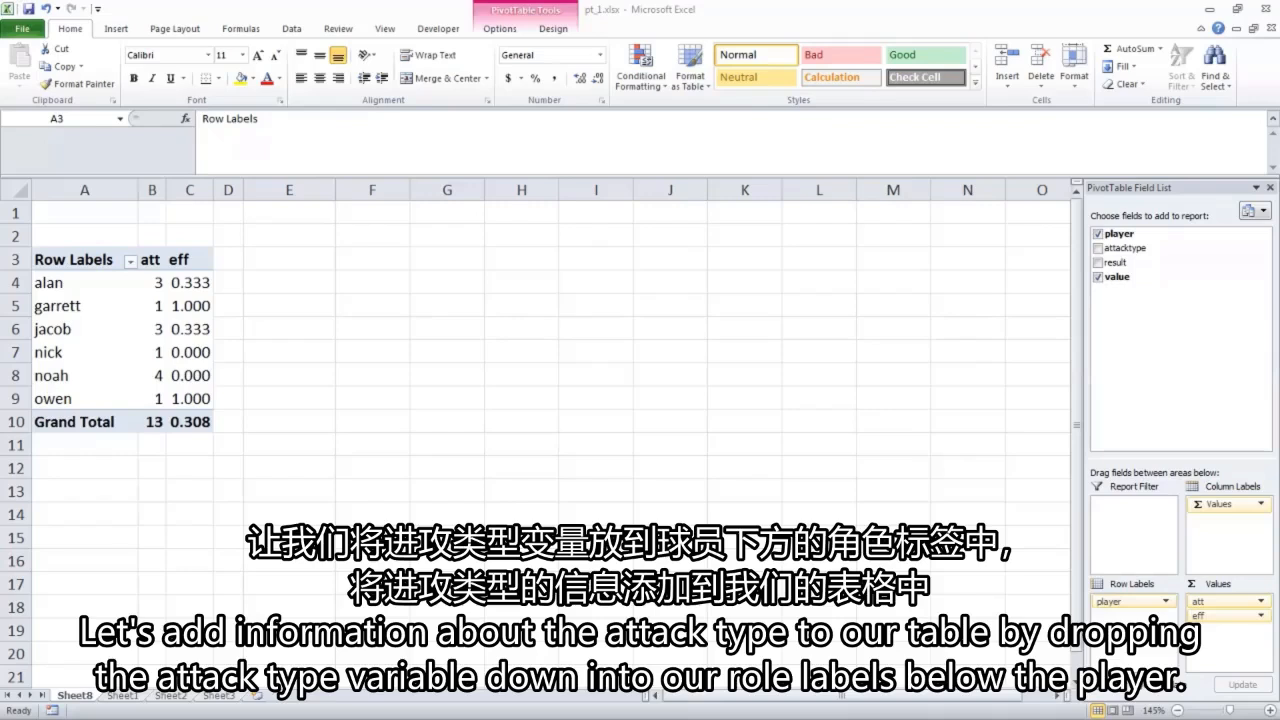
{"action": "left_click", "coordinate": [1143, 255]}
{"action": "left_click_drag", "start_coordinate": [1143, 255], "coordinate": [1136, 632]}
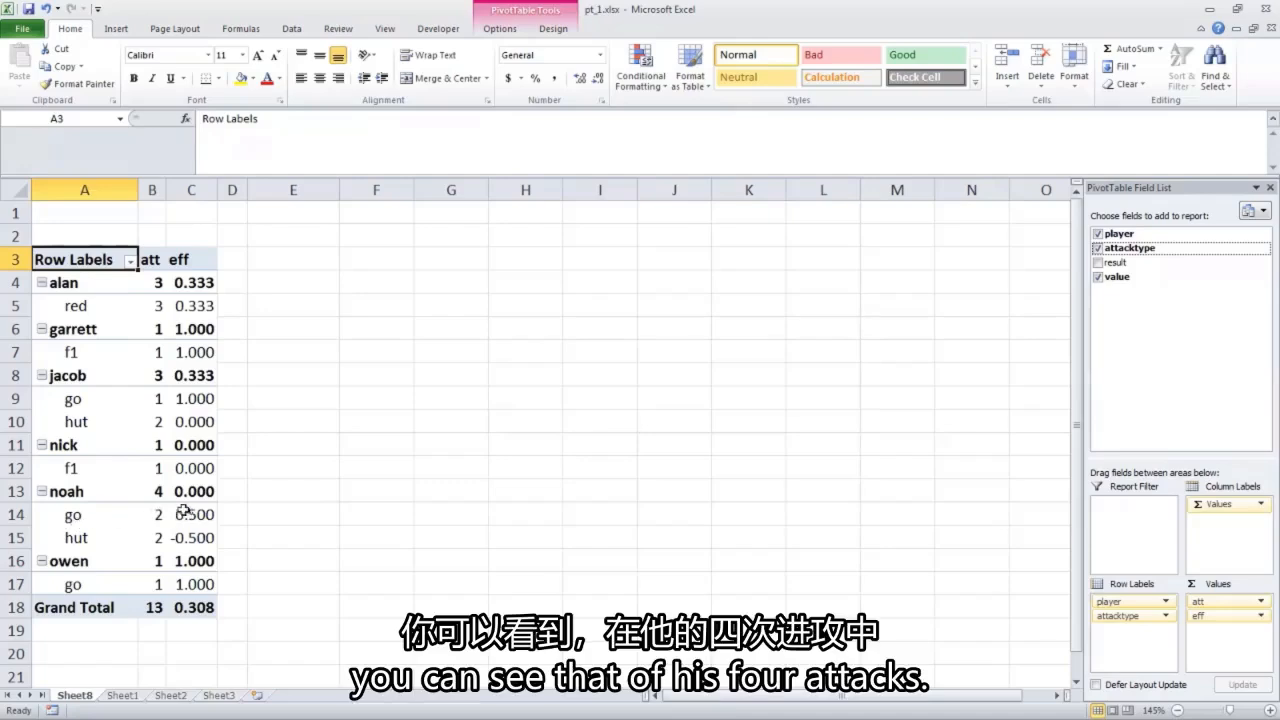
{"action": "mouse_move", "coordinate": [153, 498]}
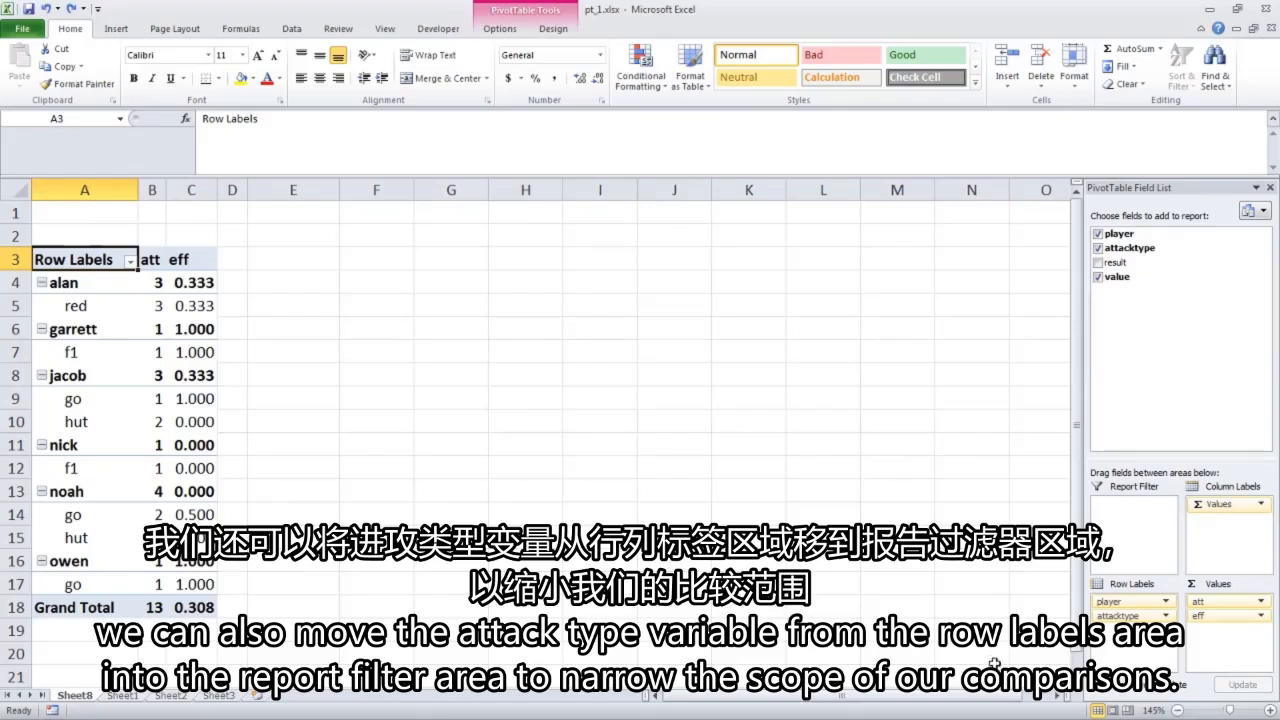
Move attacktype from the row labels to the report filter and filter the PivotTable to attack type "go".
{"action": "left_click_drag", "start_coordinate": [1118, 616], "coordinate": [1130, 532]}
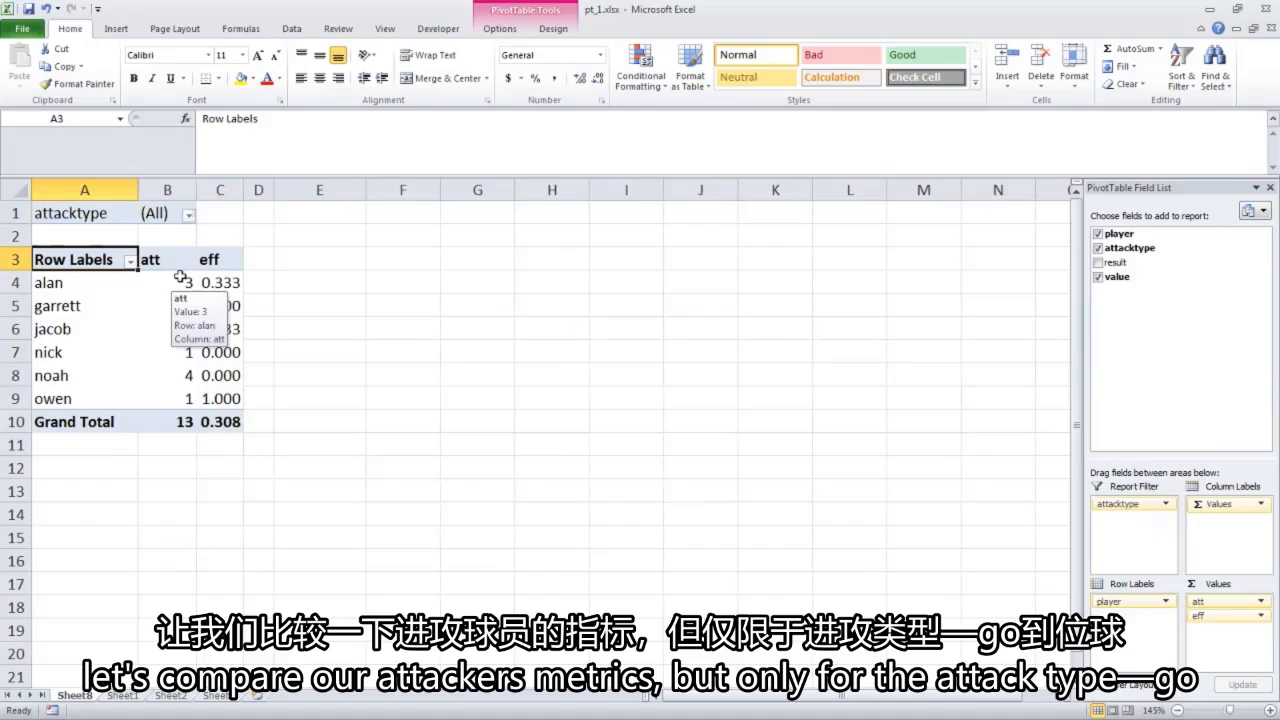
{"action": "left_click", "coordinate": [188, 214]}
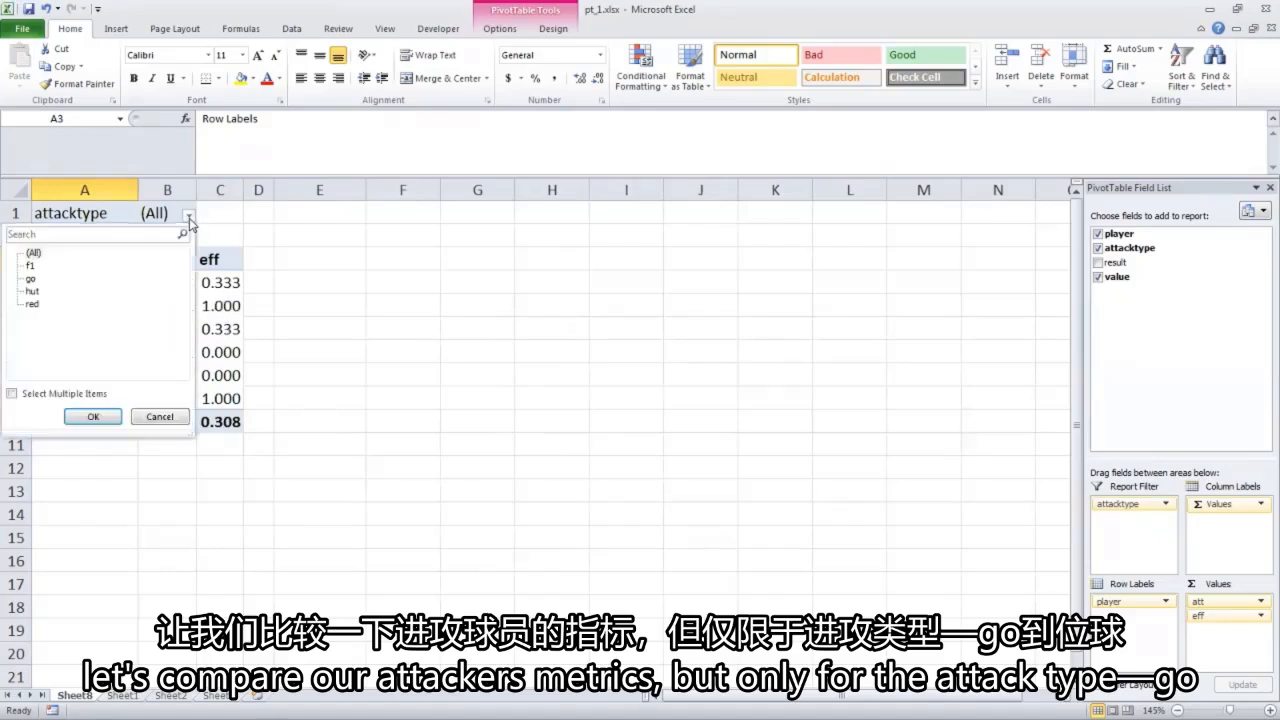
{"action": "left_click", "coordinate": [34, 253]}
{"action": "key", "text": "Down"}
{"action": "key", "text": "Down"}
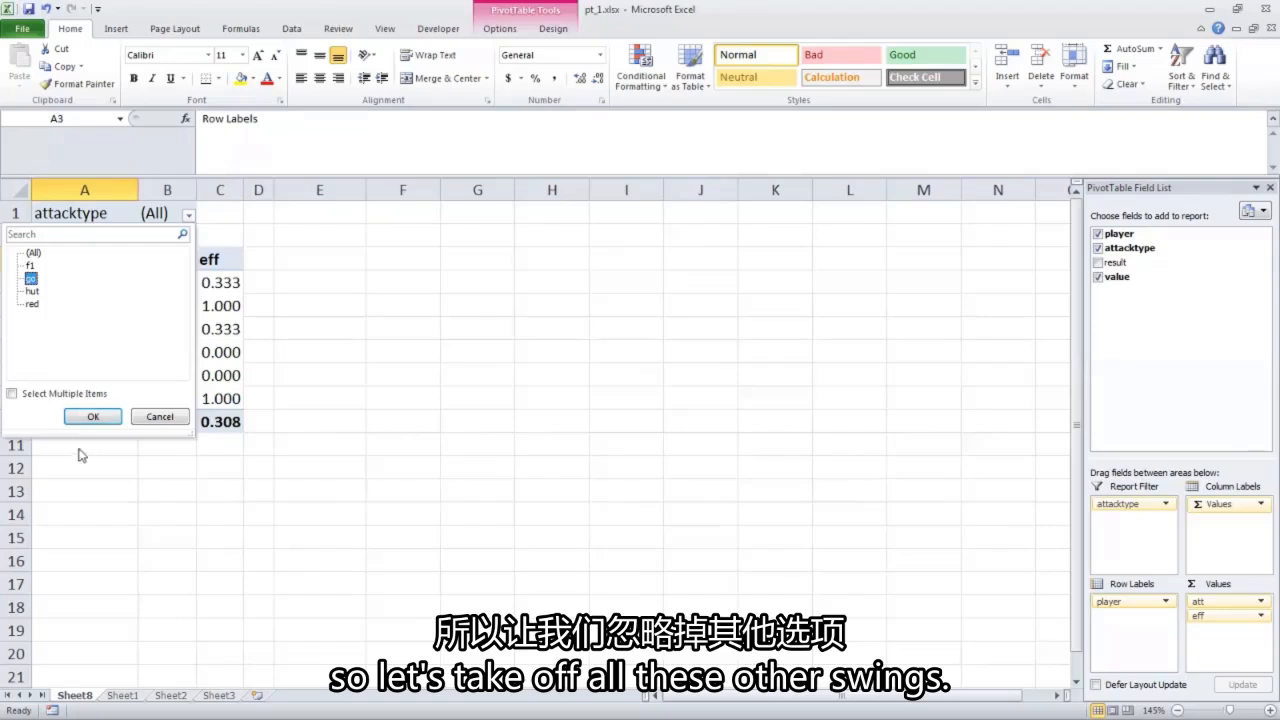
{"action": "left_click", "coordinate": [92, 416]}
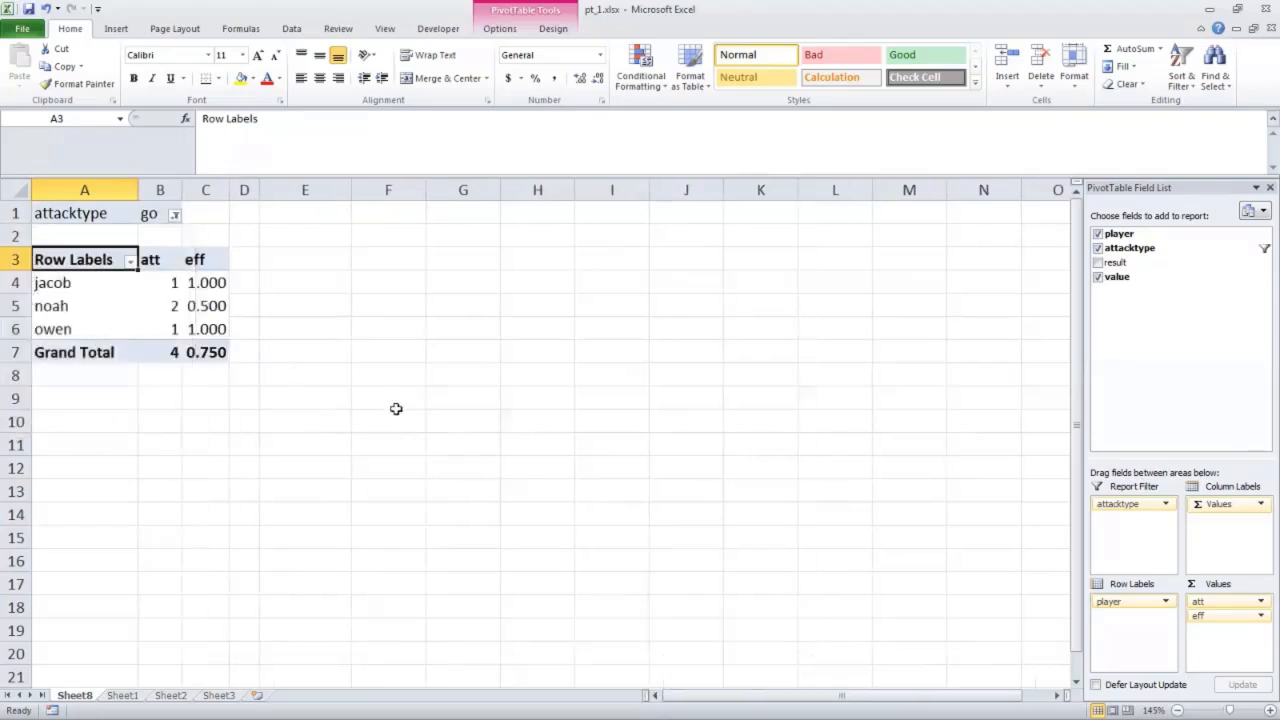
{"action": "key", "text": "Up"}
{"action": "key", "text": "Up"}
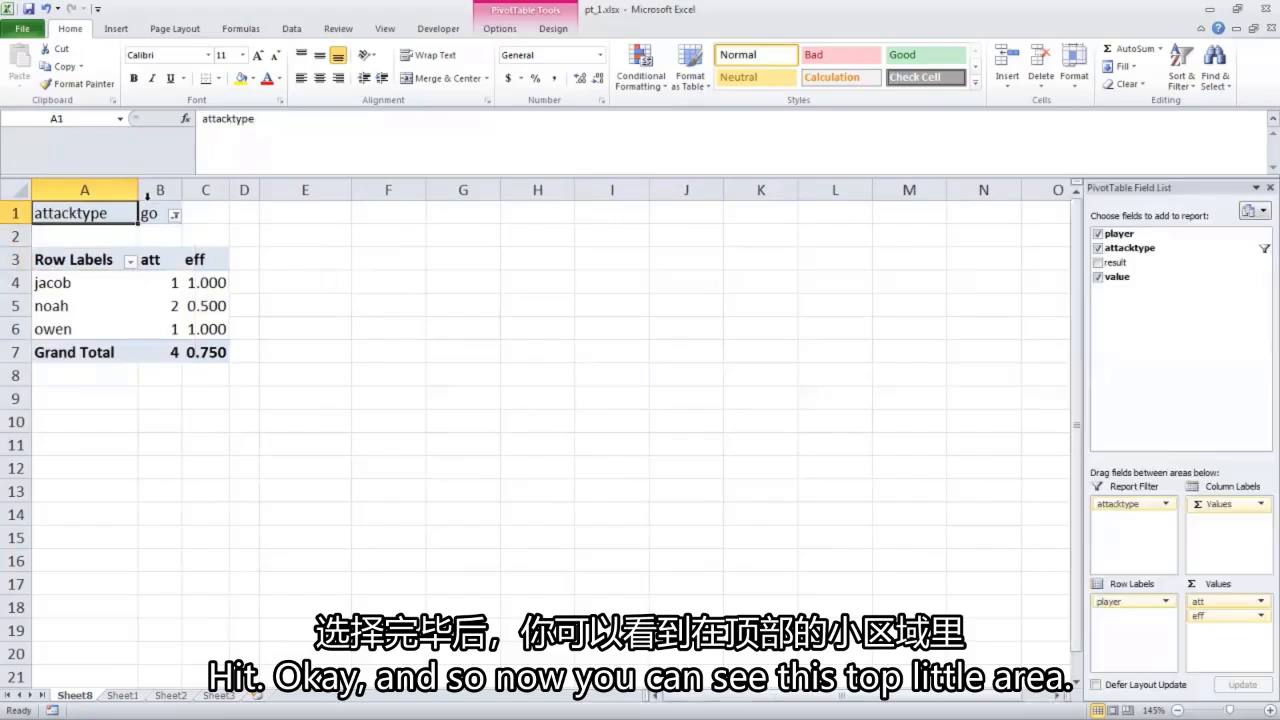